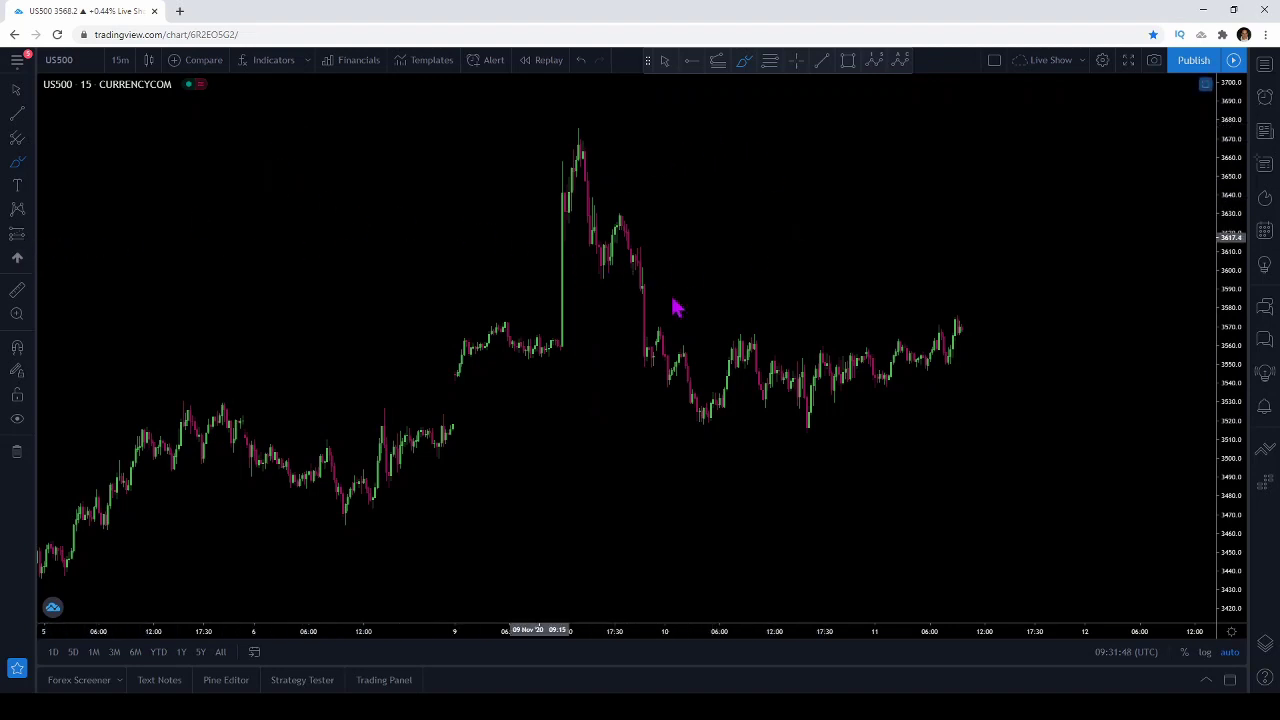
Step: Zoom in and pan the 15-minute US500 chart across recent November prices
scroll(548, 230, "up", 1)
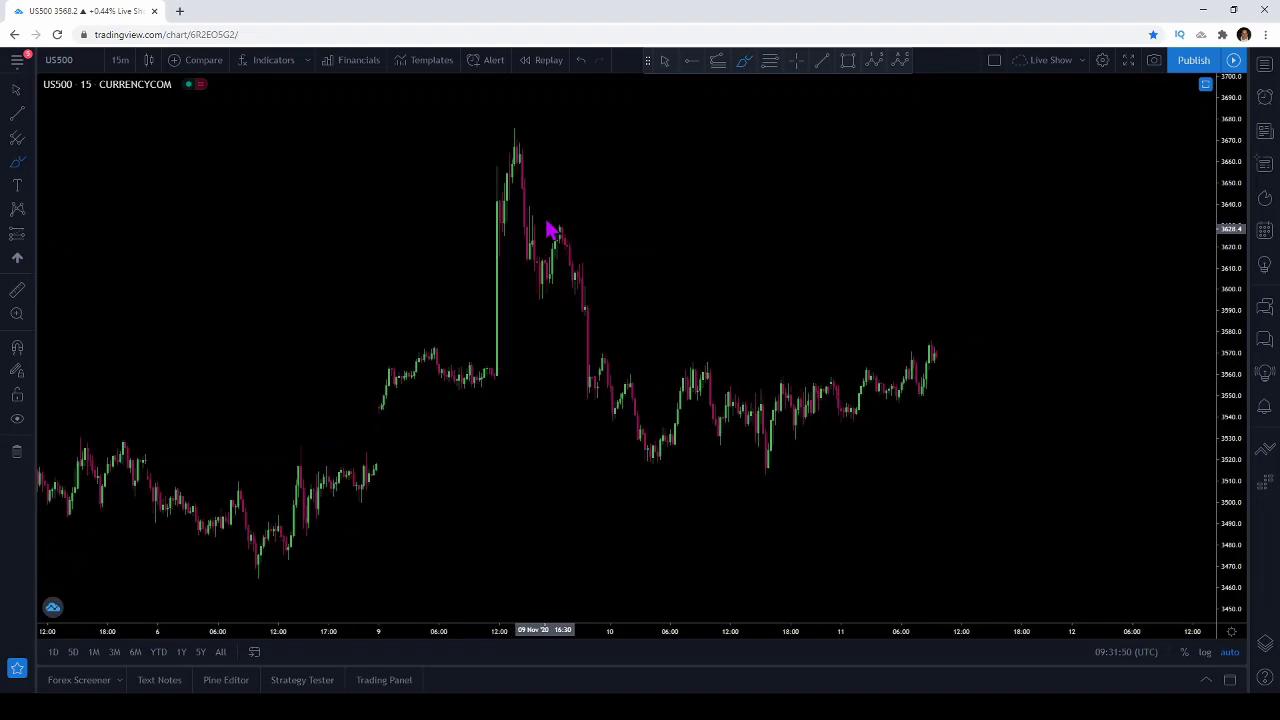
left_click_drag(623, 189, 728, 210)
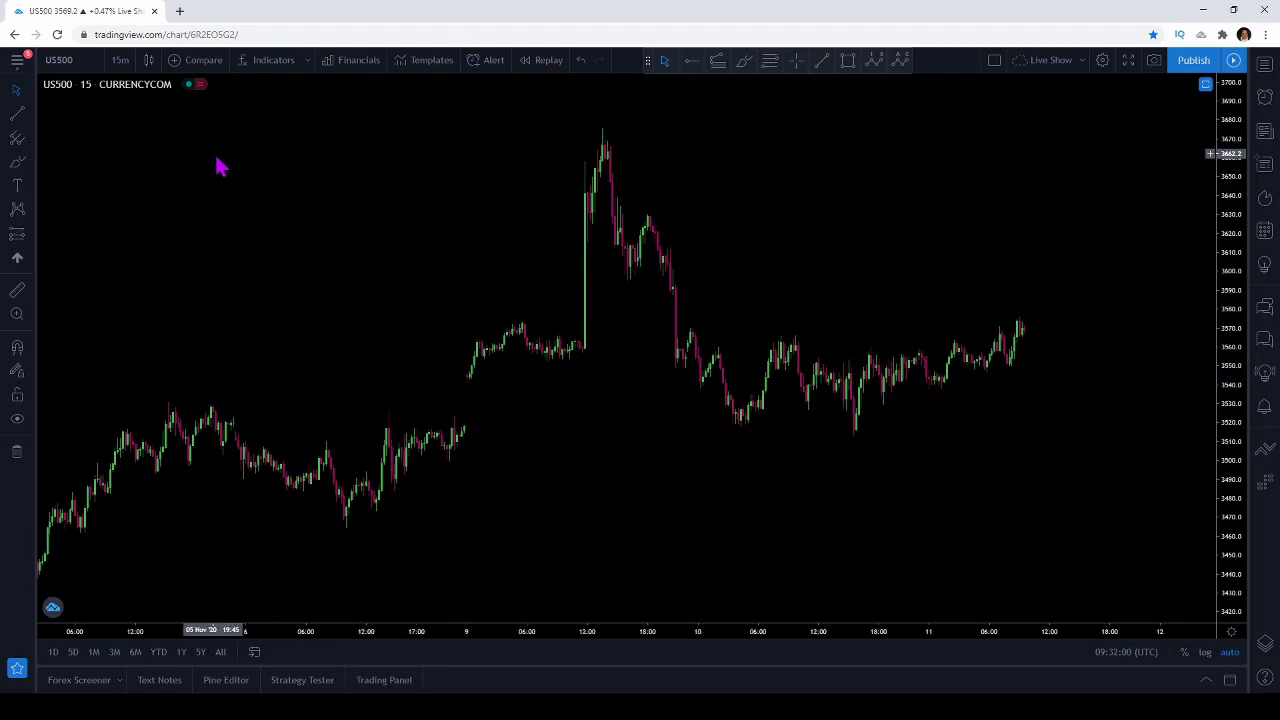
Step: Switch the US500 chart to 1-hour candles and frame 19 Oct to 17 Nov
left_click(118, 62)
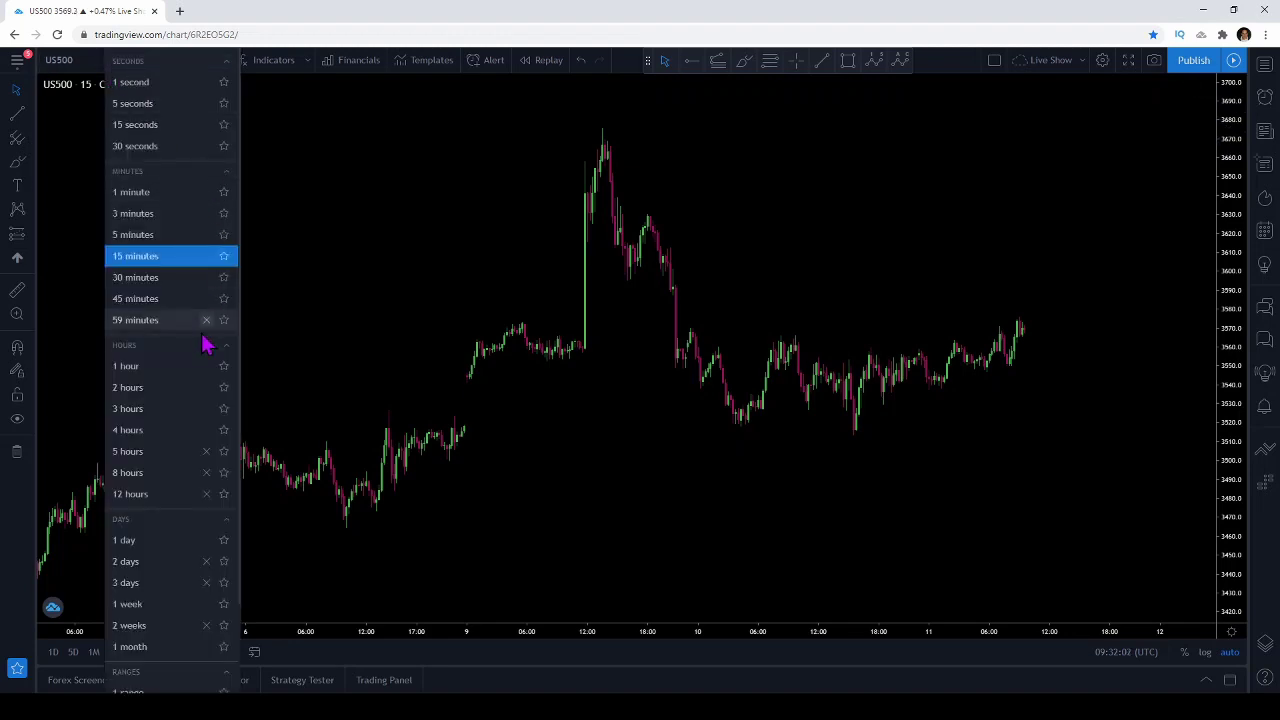
right_click(302, 268)
left_click(309, 220)
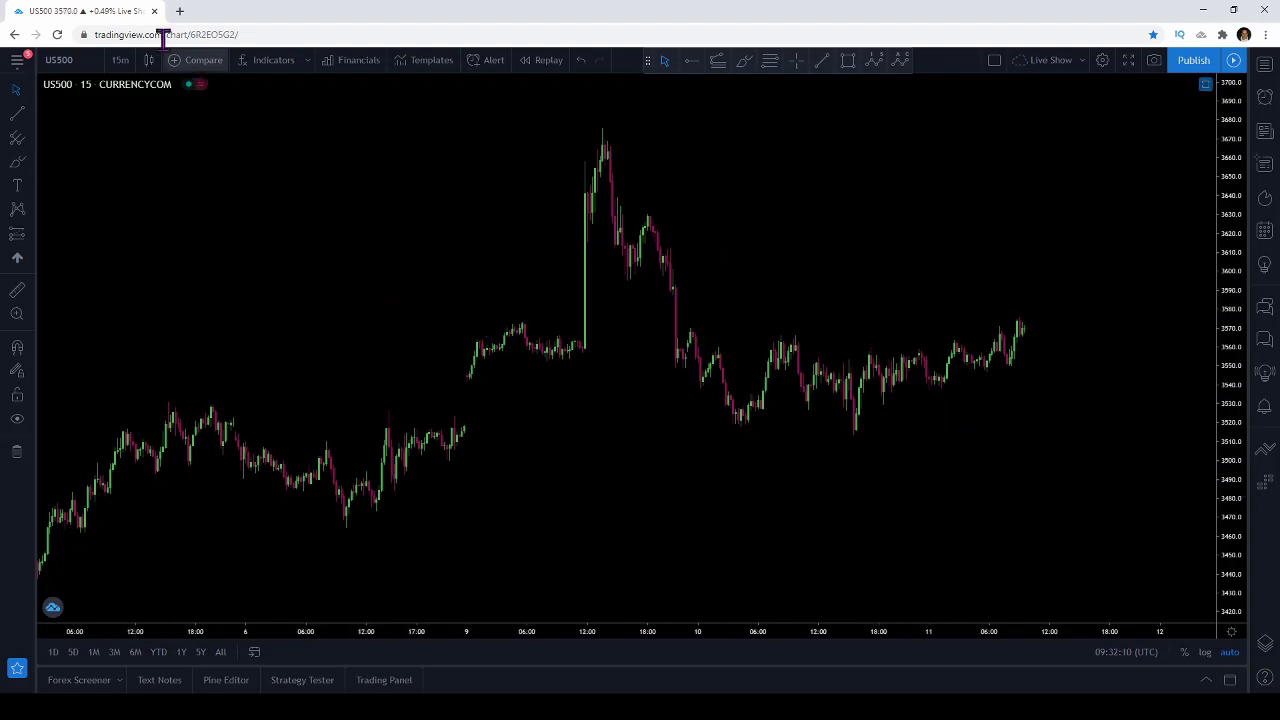
left_click(120, 60)
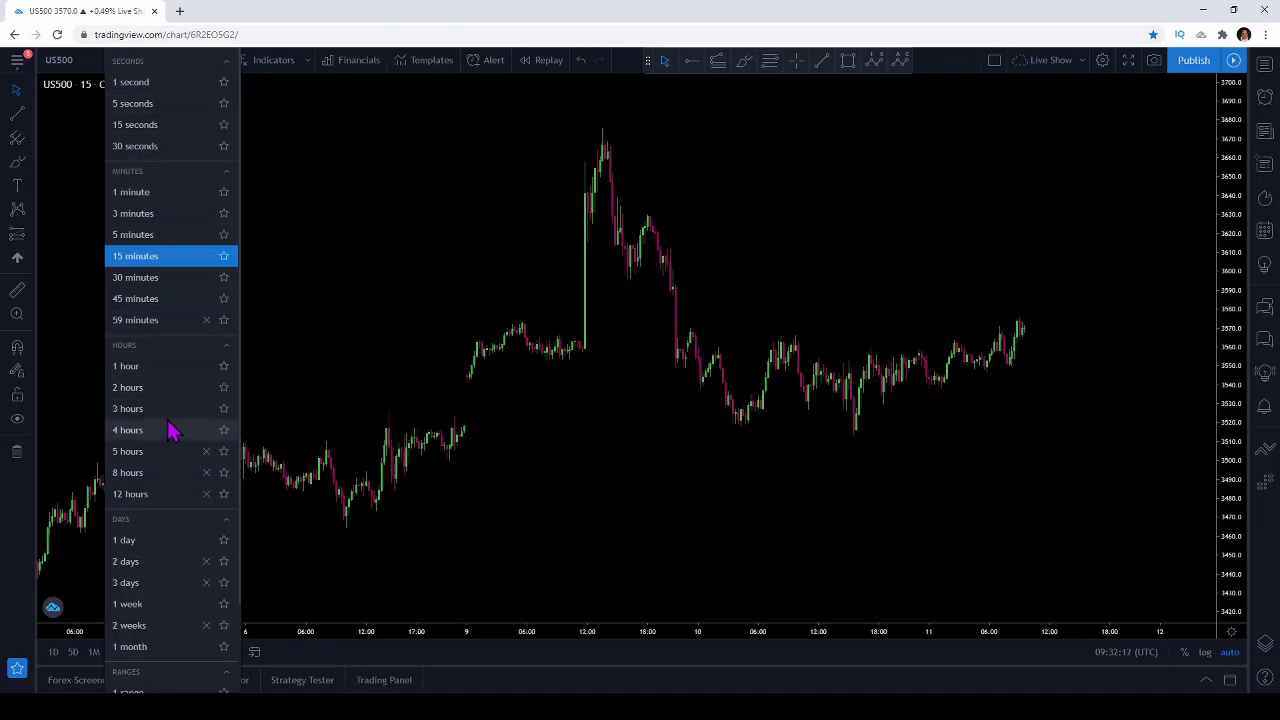
left_click(178, 370)
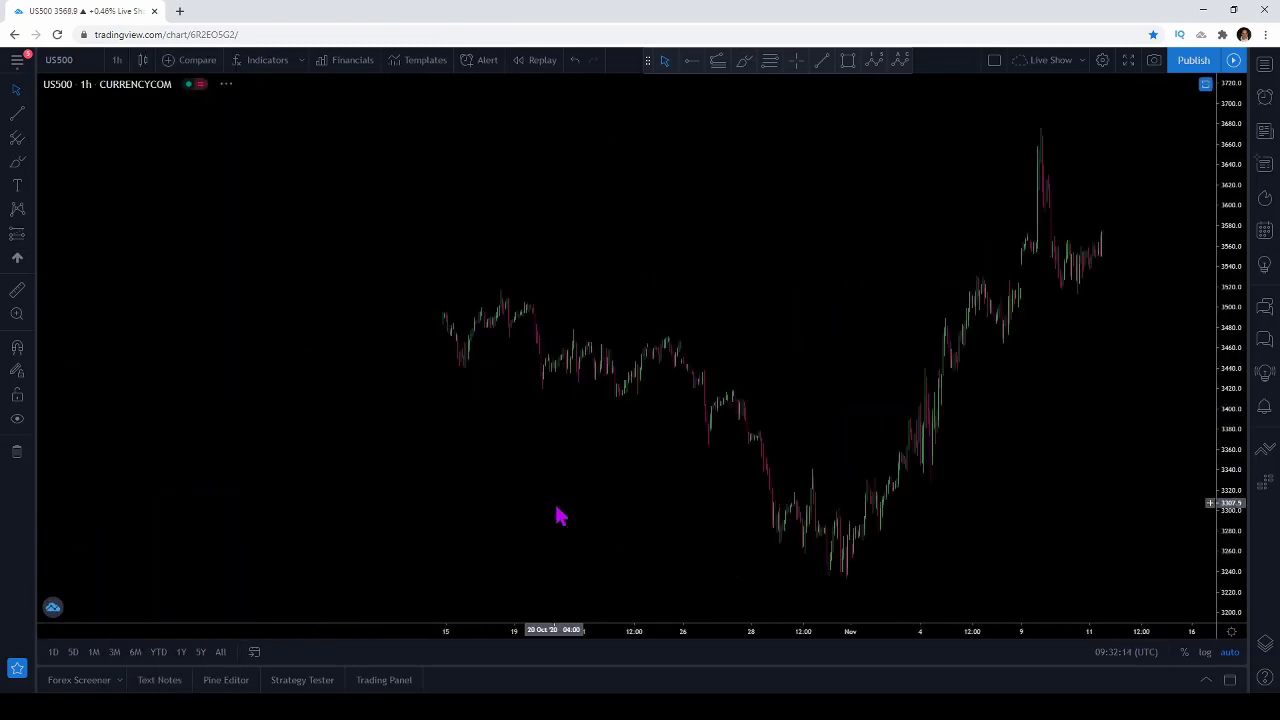
scroll(558, 516, "up", 3)
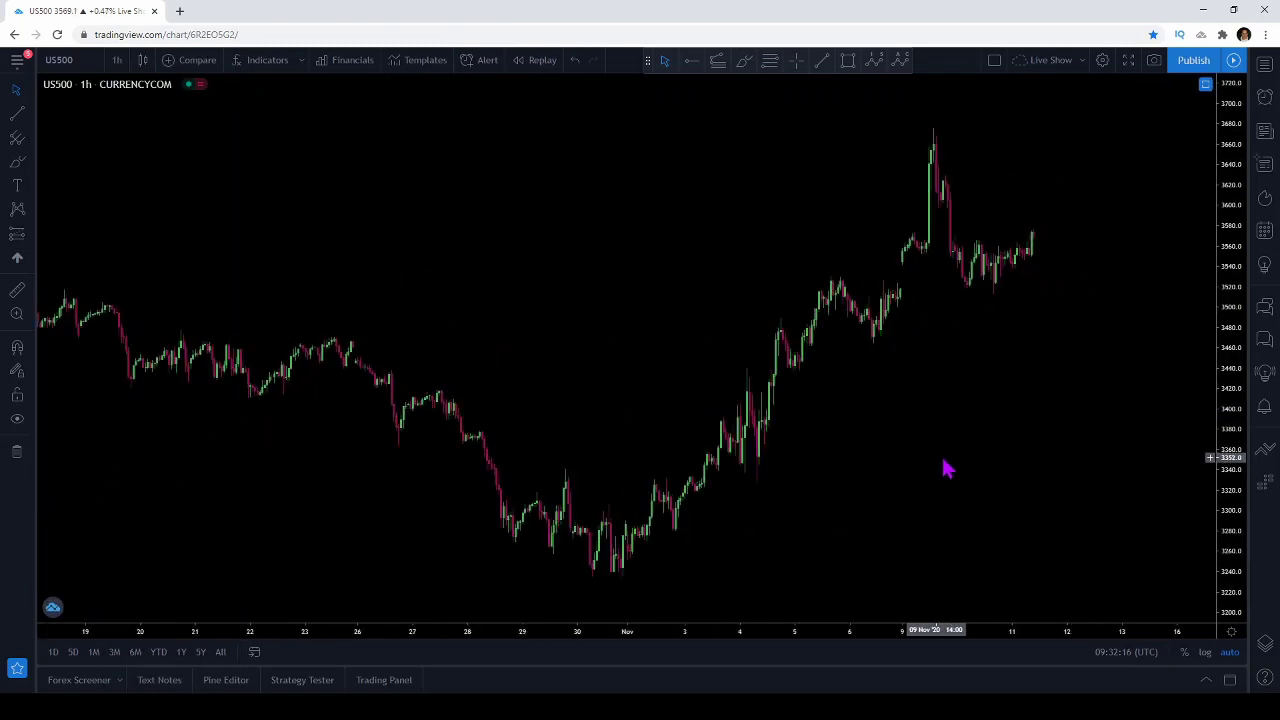
left_click_drag(943, 466, 871, 491)
Step: Discard a trial freehand mark and draw a red rectangle around 3520–3545 near 9 Nov
left_click(744, 62)
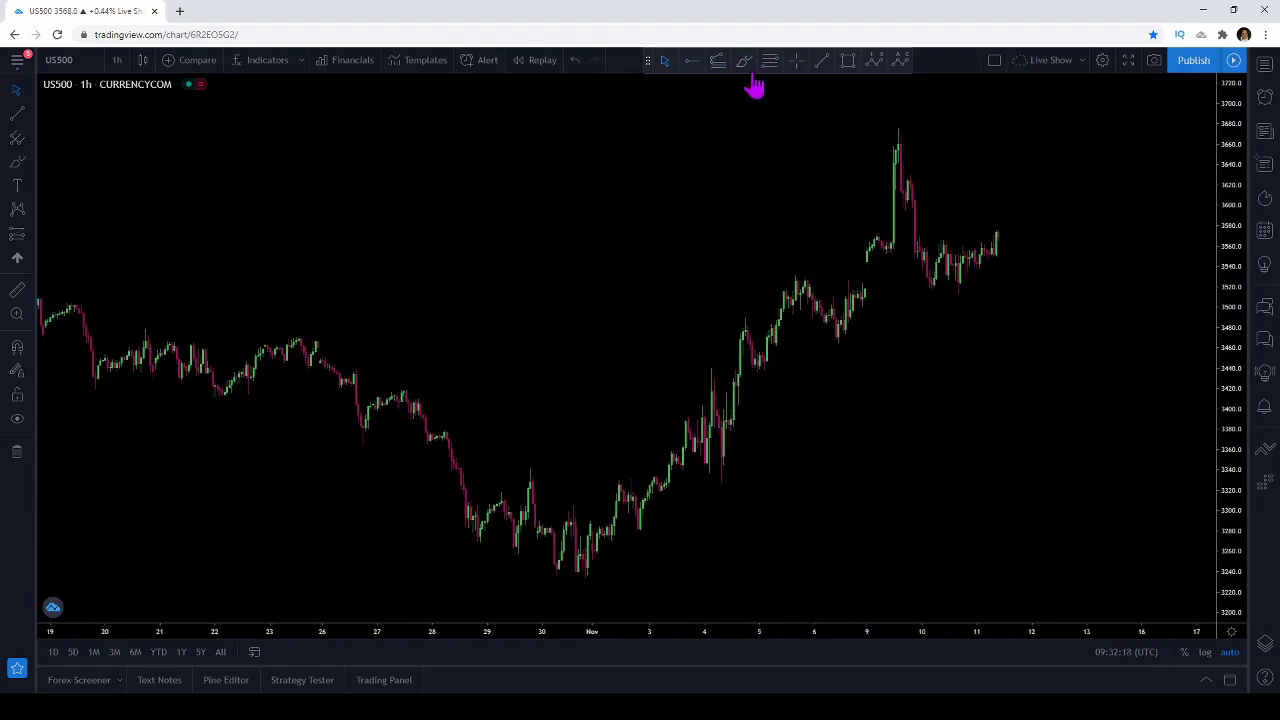
mouse_move(851, 262)
left_mouse_down()
mouse_move(884, 258)
mouse_move(923, 294)
mouse_move(794, 291)
mouse_move(811, 269)
mouse_move(905, 272)
left_mouse_up()
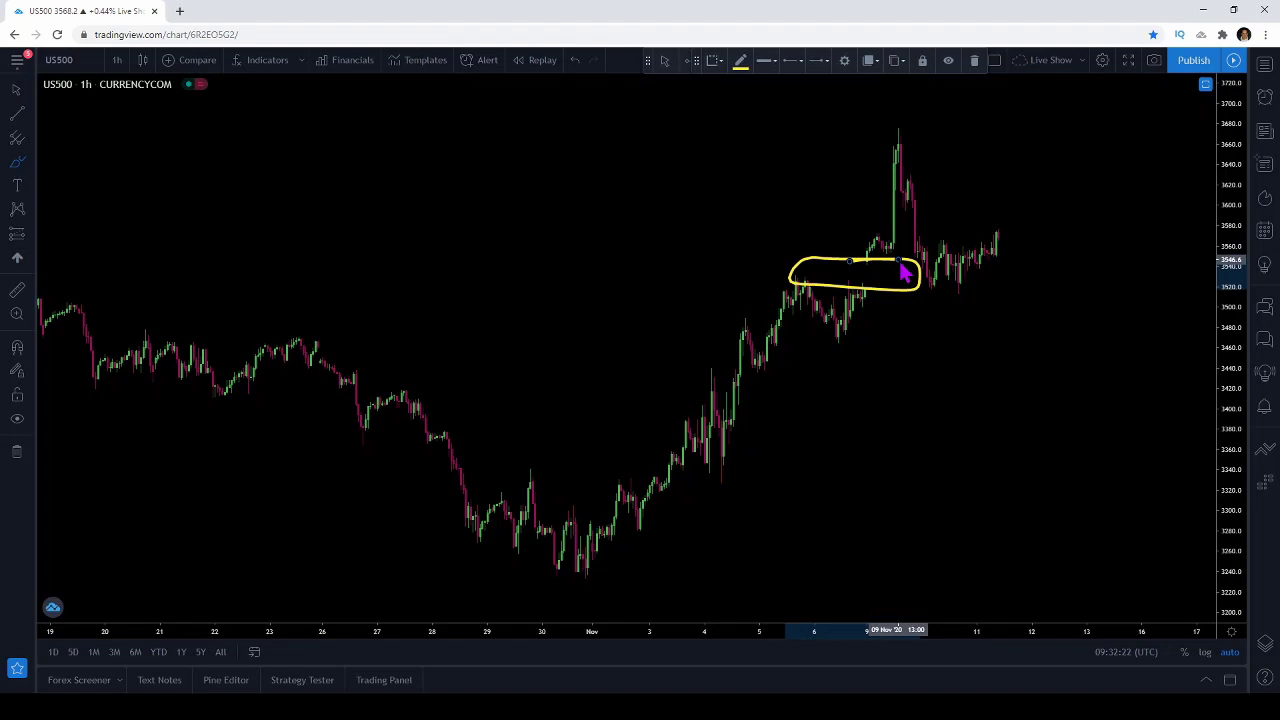
key("Delete")
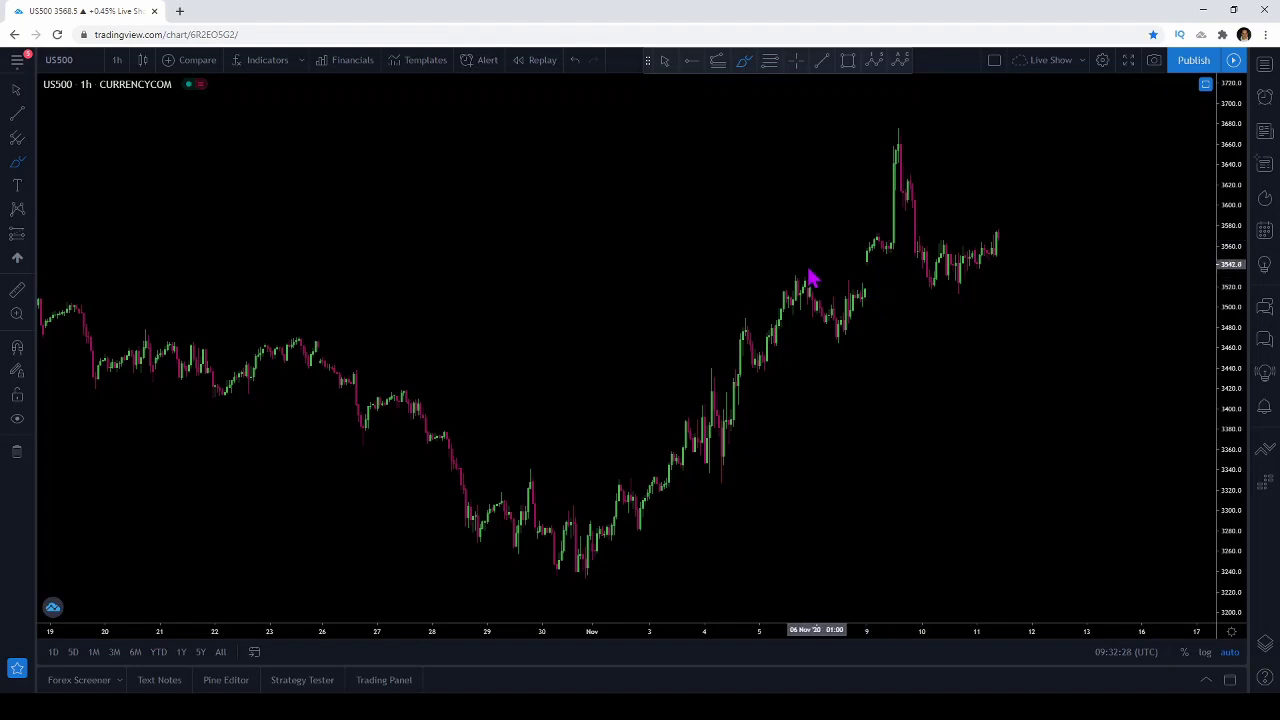
left_click(845, 61)
mouse_move(860, 261)
left_mouse_down()
mouse_move(905, 261)
mouse_move(933, 291)
left_mouse_up()
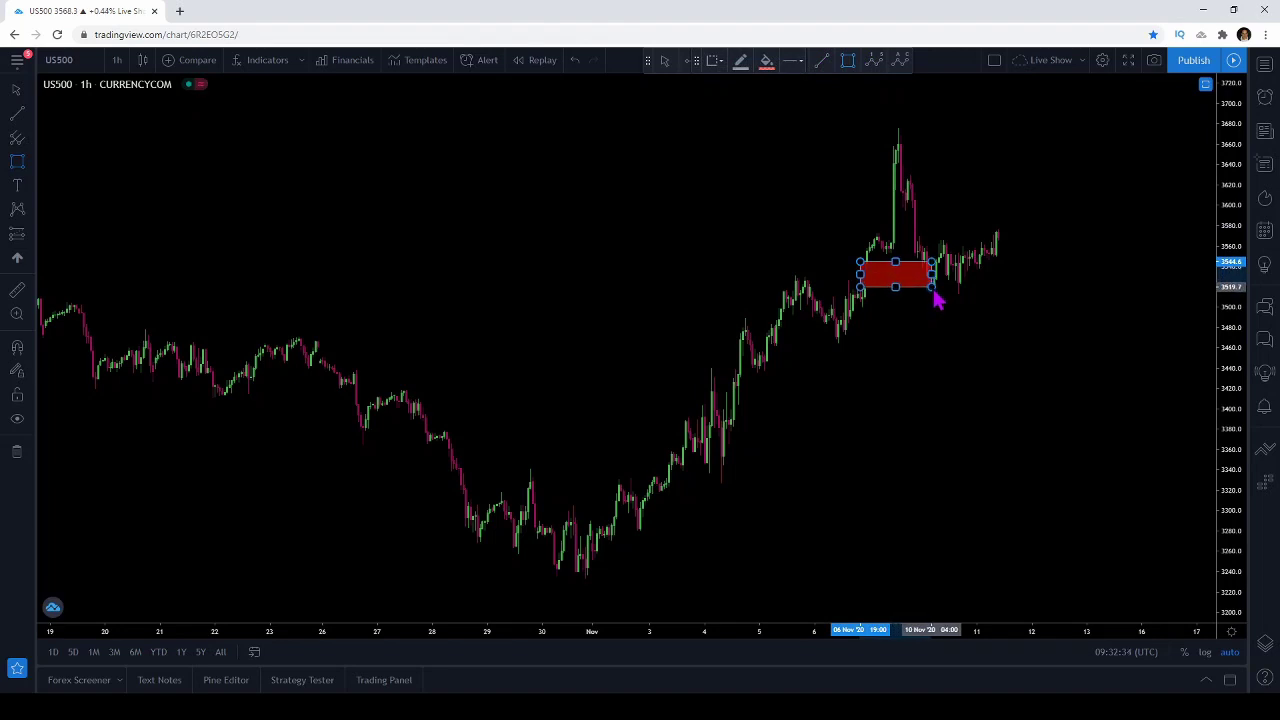
Step: Extend the red zone rightward over the latest candles and lower its top edge
left_click(907, 333)
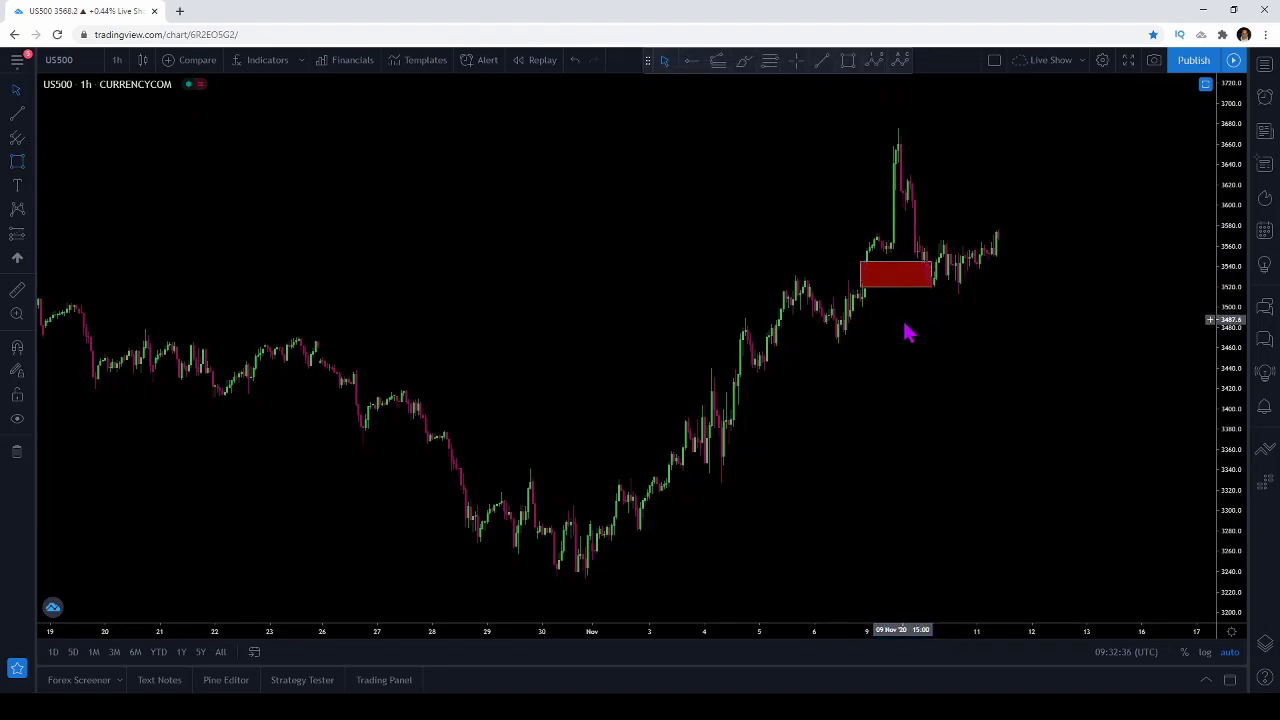
left_click(936, 266)
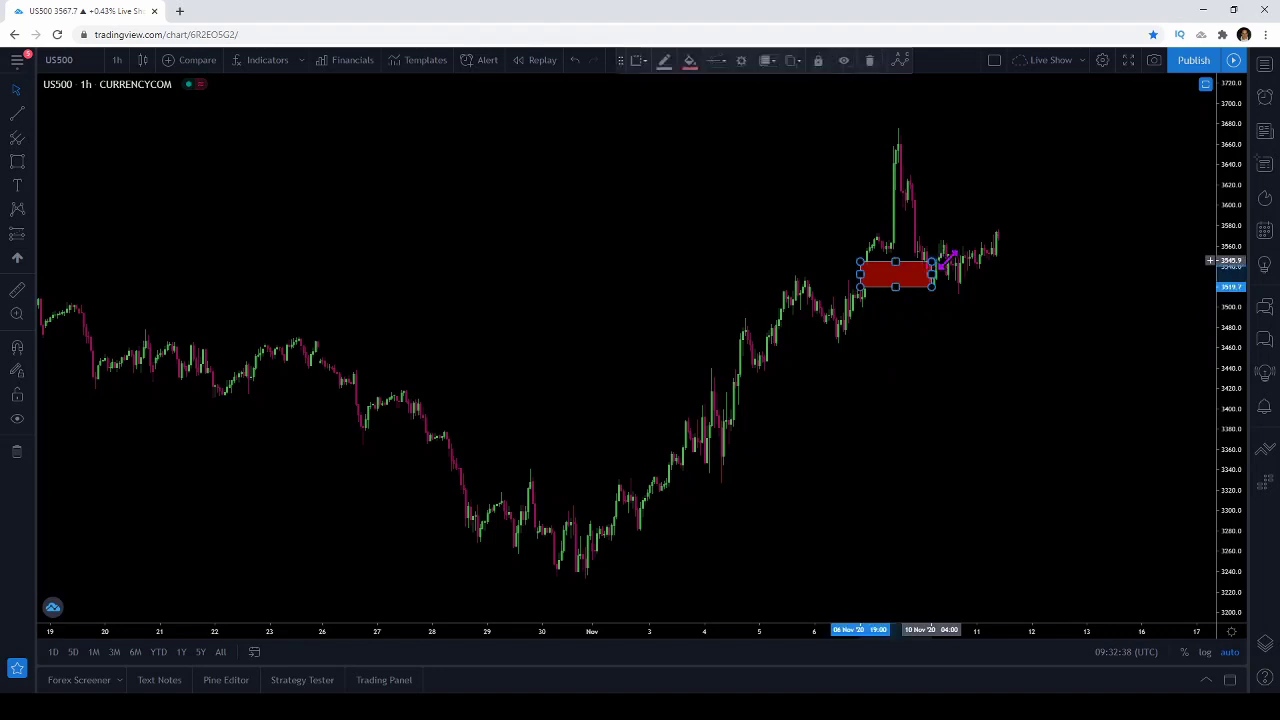
left_click_drag(941, 265, 1022, 272)
left_click(920, 340)
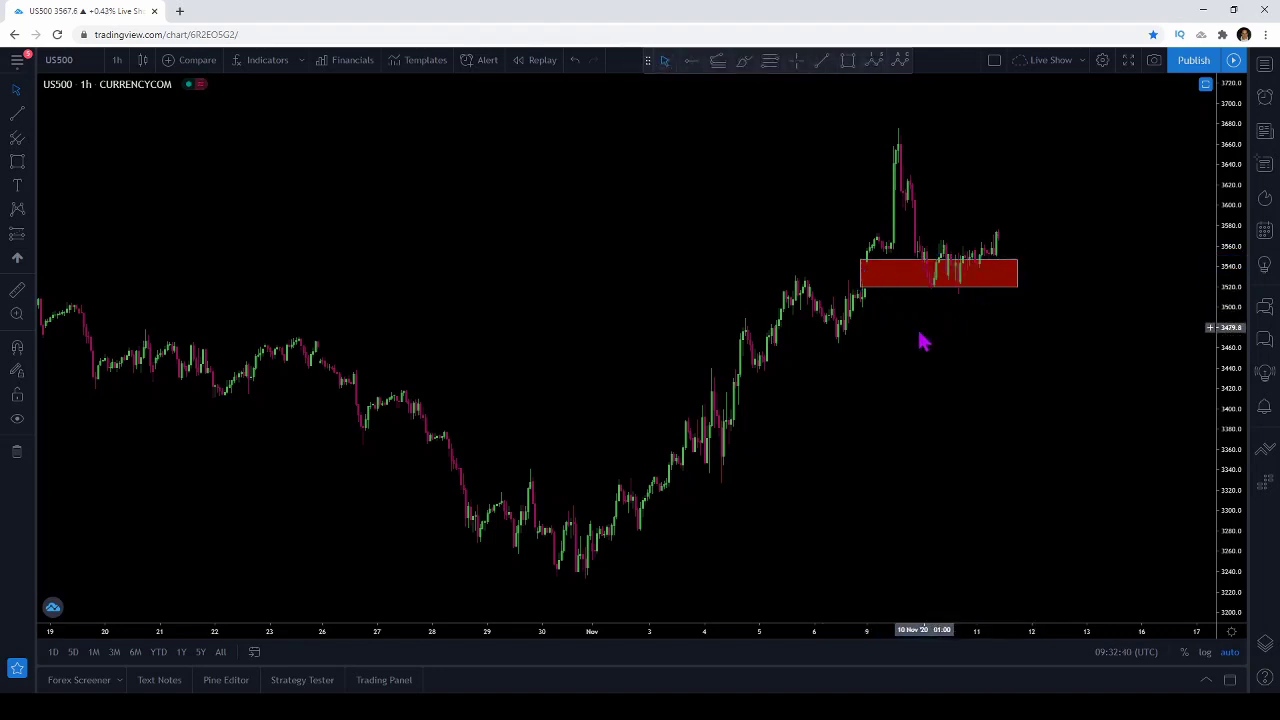
left_click_drag(859, 259, 863, 272)
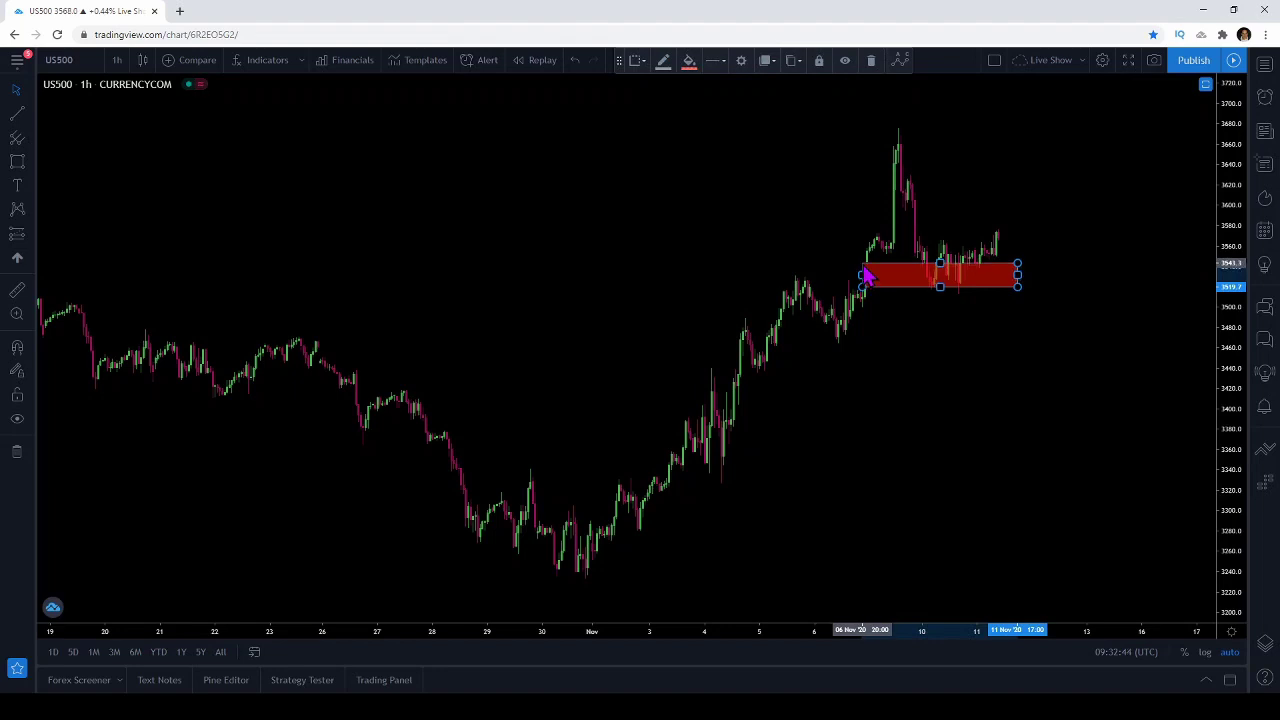
left_click(937, 372)
scroll(877, 378, "down", 1)
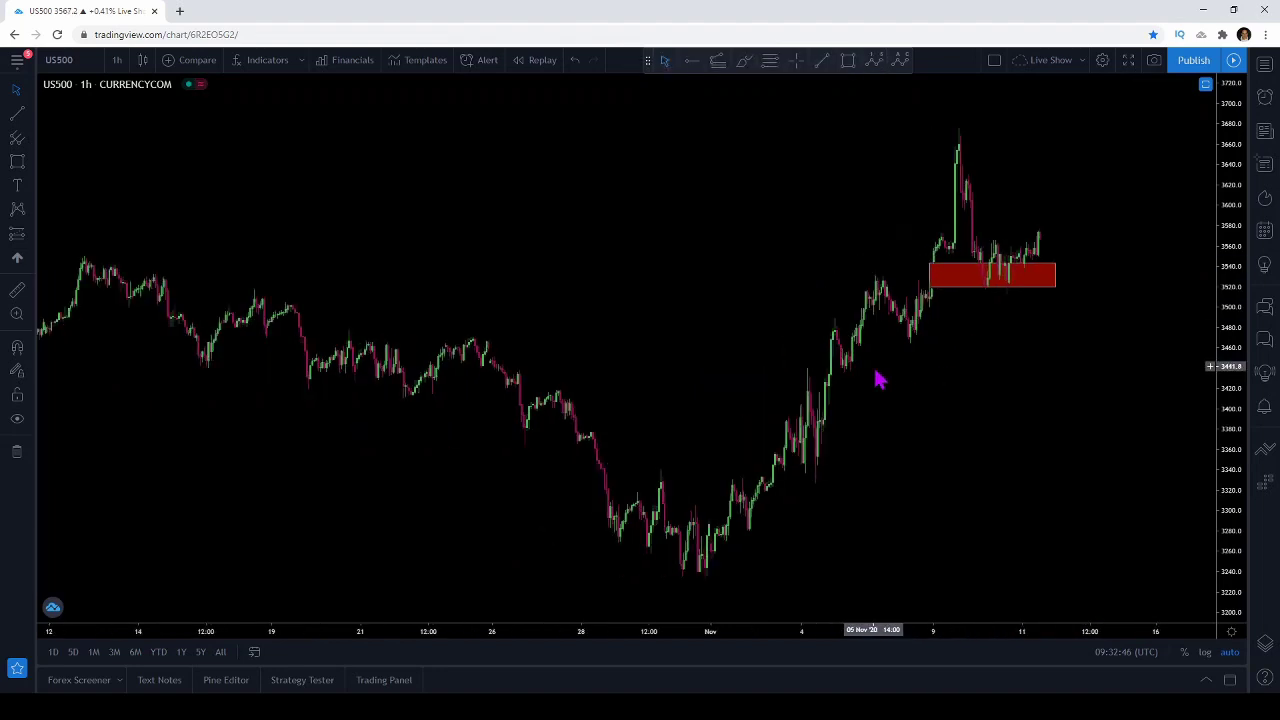
left_click(133, 60)
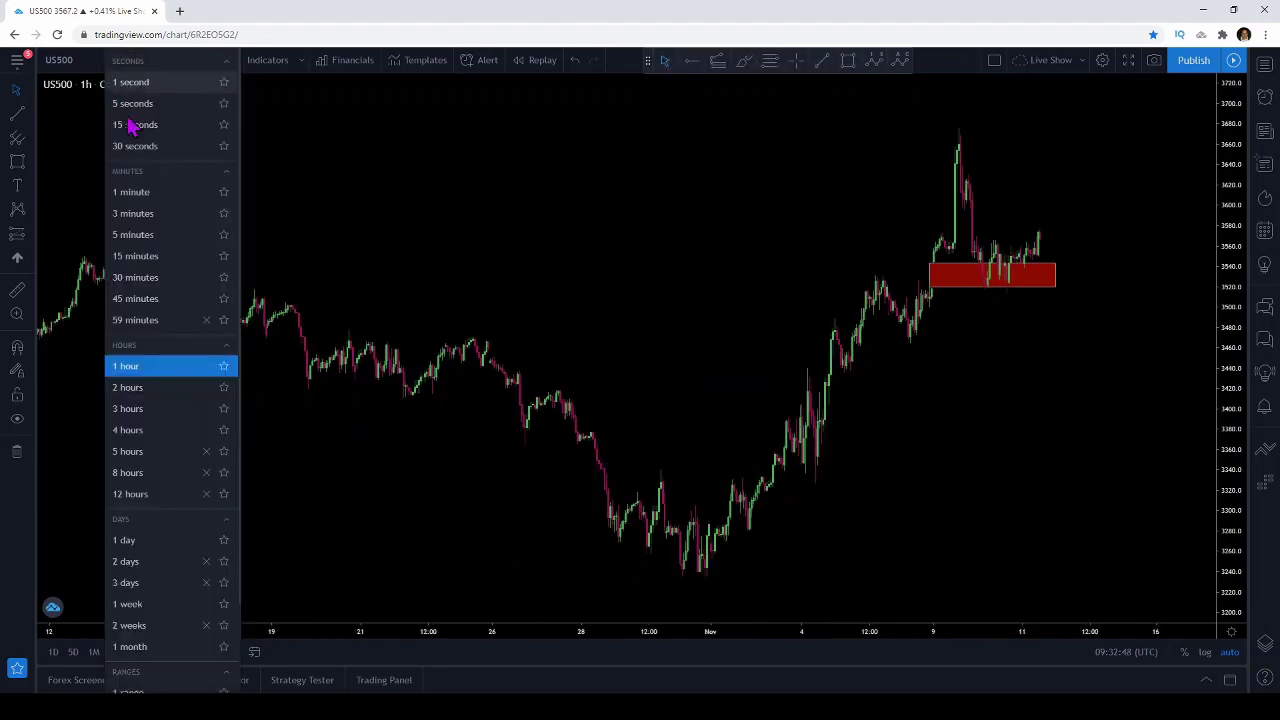
left_click(168, 440)
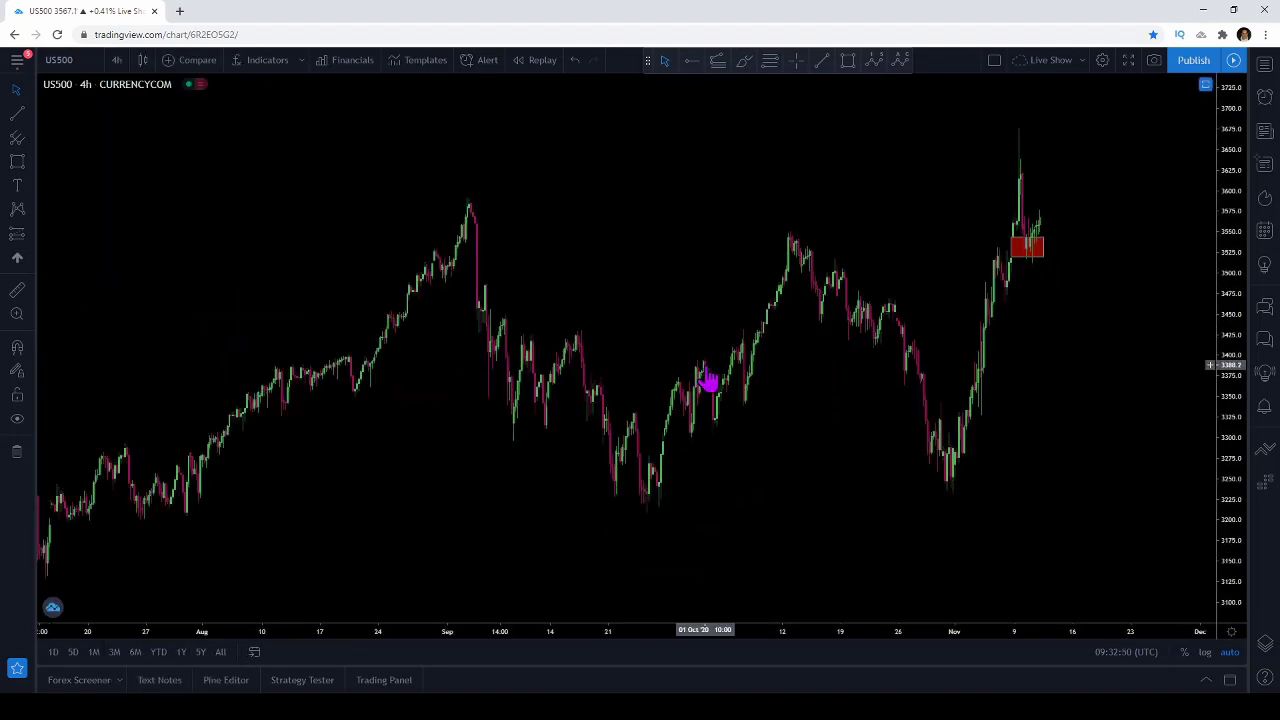
scroll(706, 380, "up", 3)
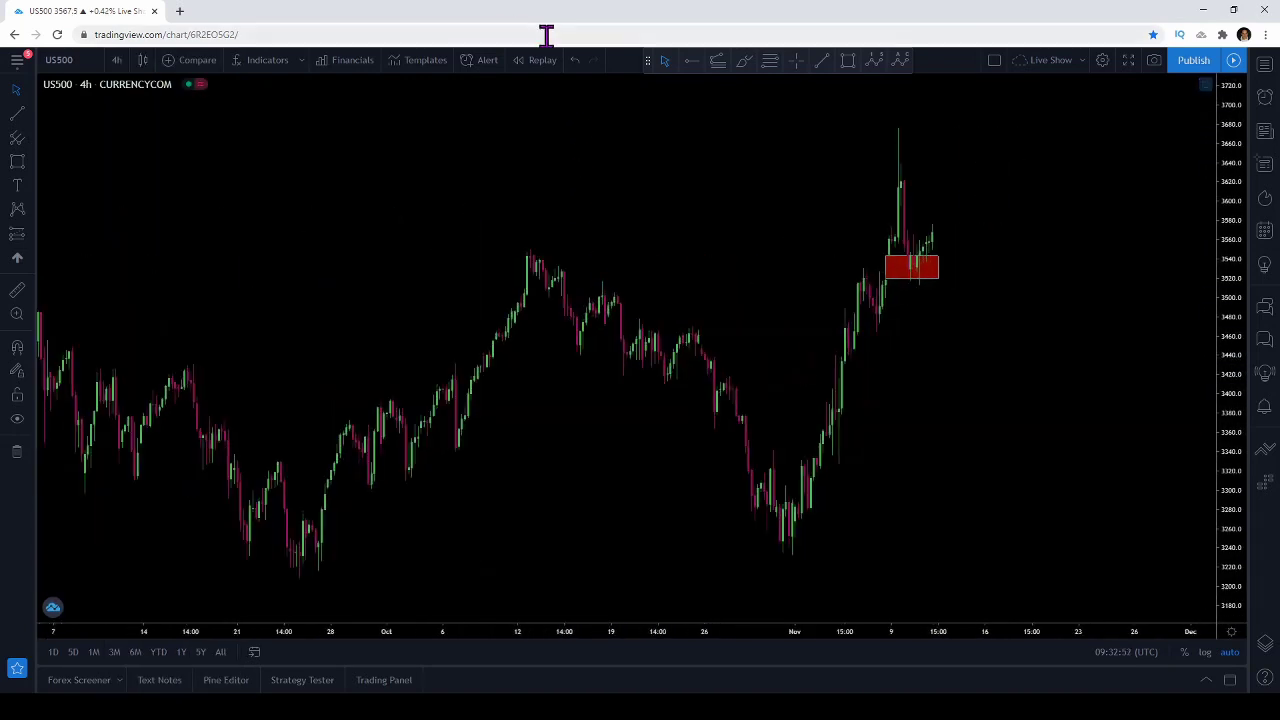
left_click(748, 66)
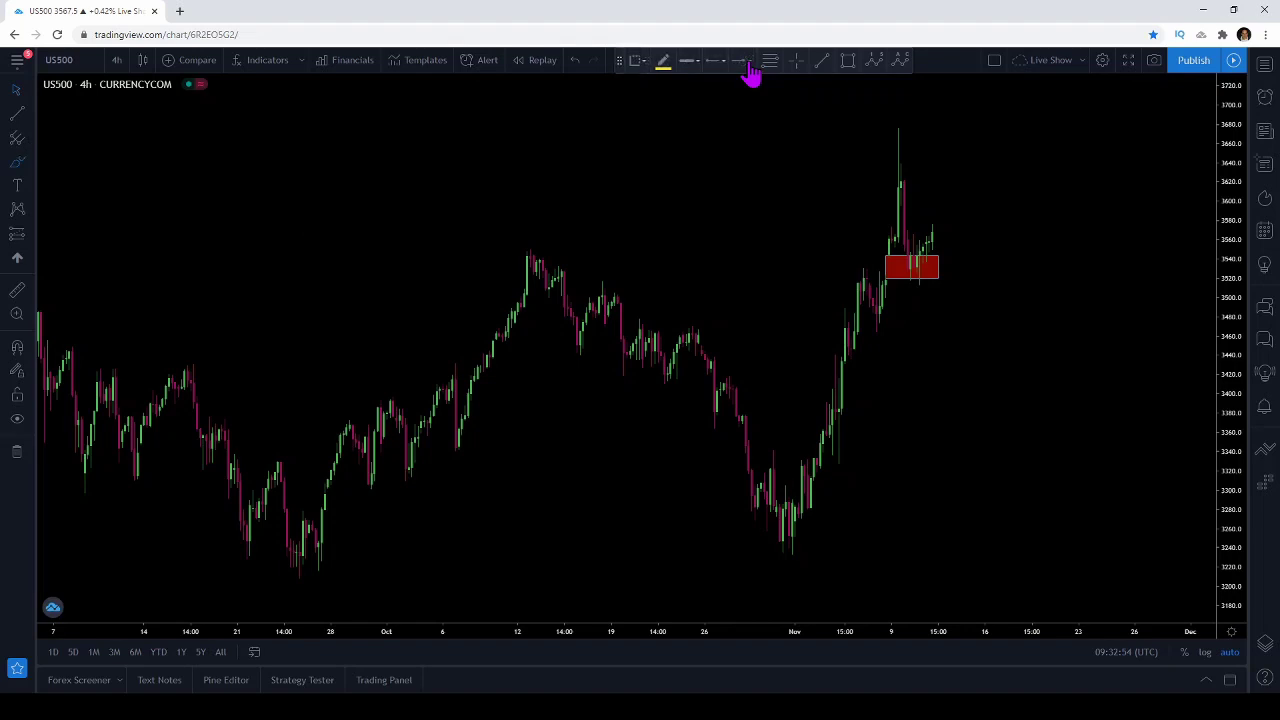
mouse_move(851, 268)
left_mouse_down()
mouse_move(880, 283)
mouse_move(856, 266)
left_mouse_up()
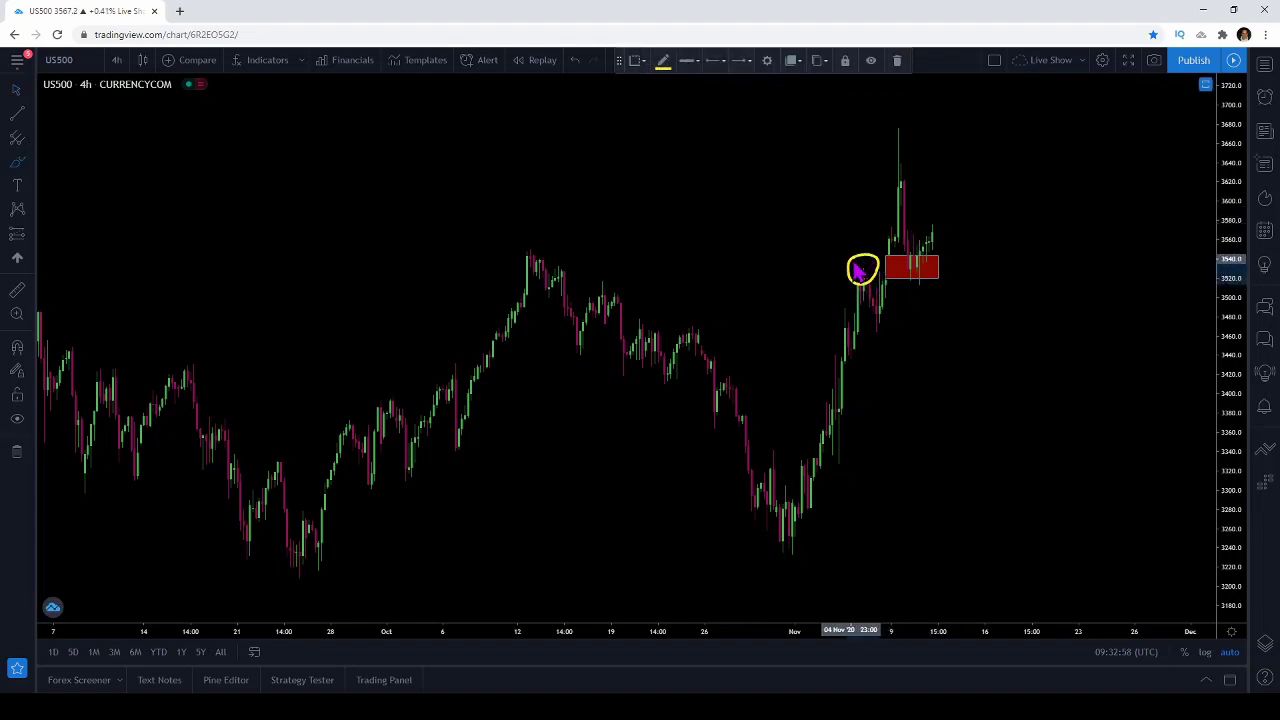
key("Delete")
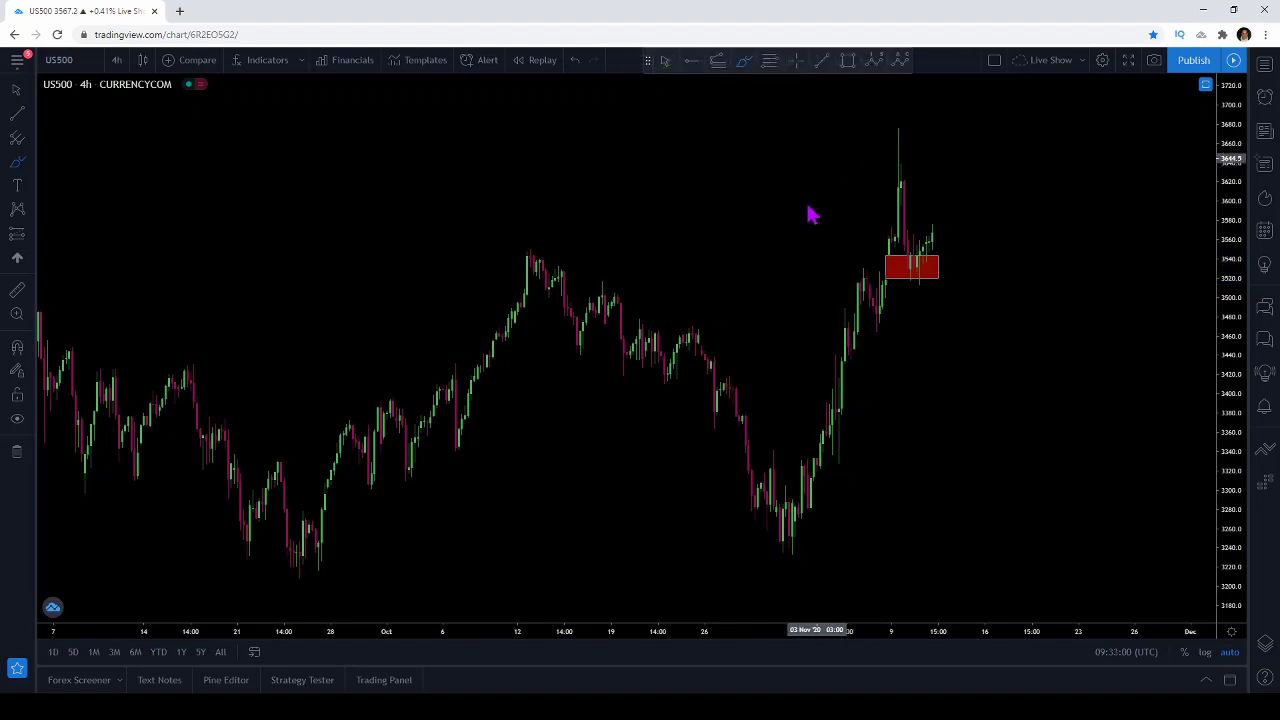
mouse_move(605, 271)
left_mouse_down()
mouse_move(593, 274)
mouse_move(631, 306)
mouse_move(600, 283)
left_mouse_up()
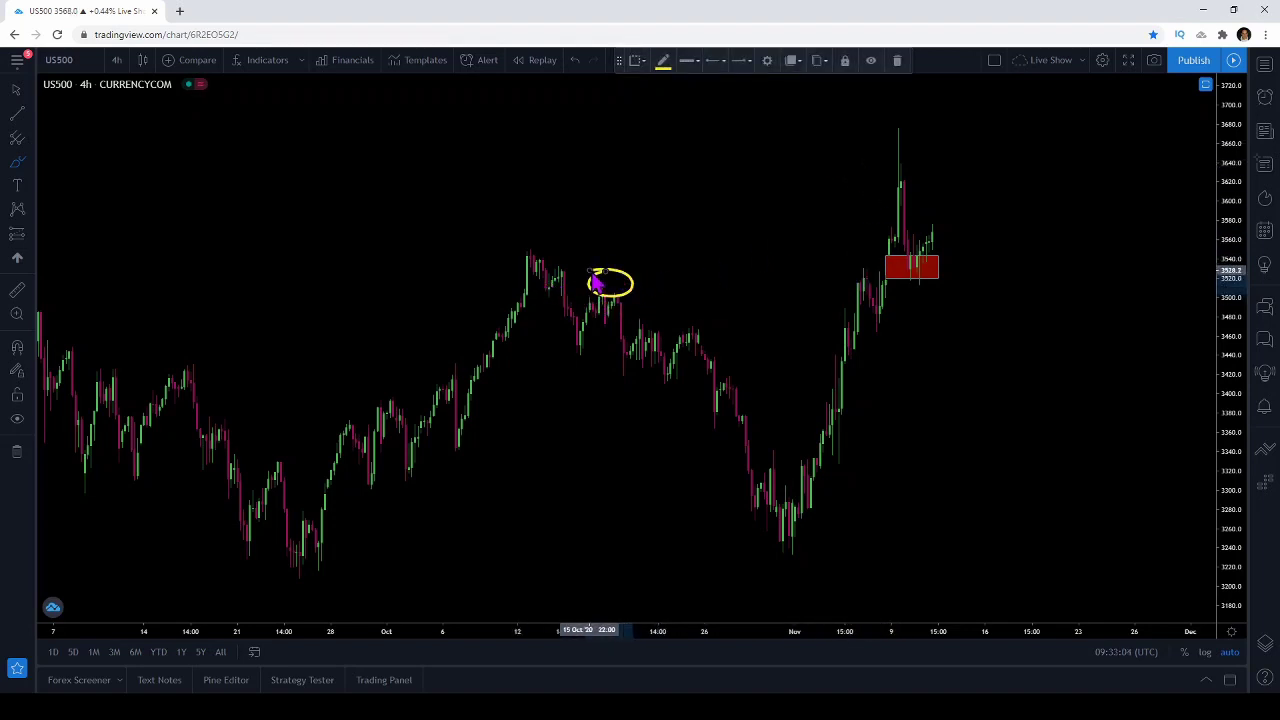
key("Delete")
scroll(594, 283, "down", 1)
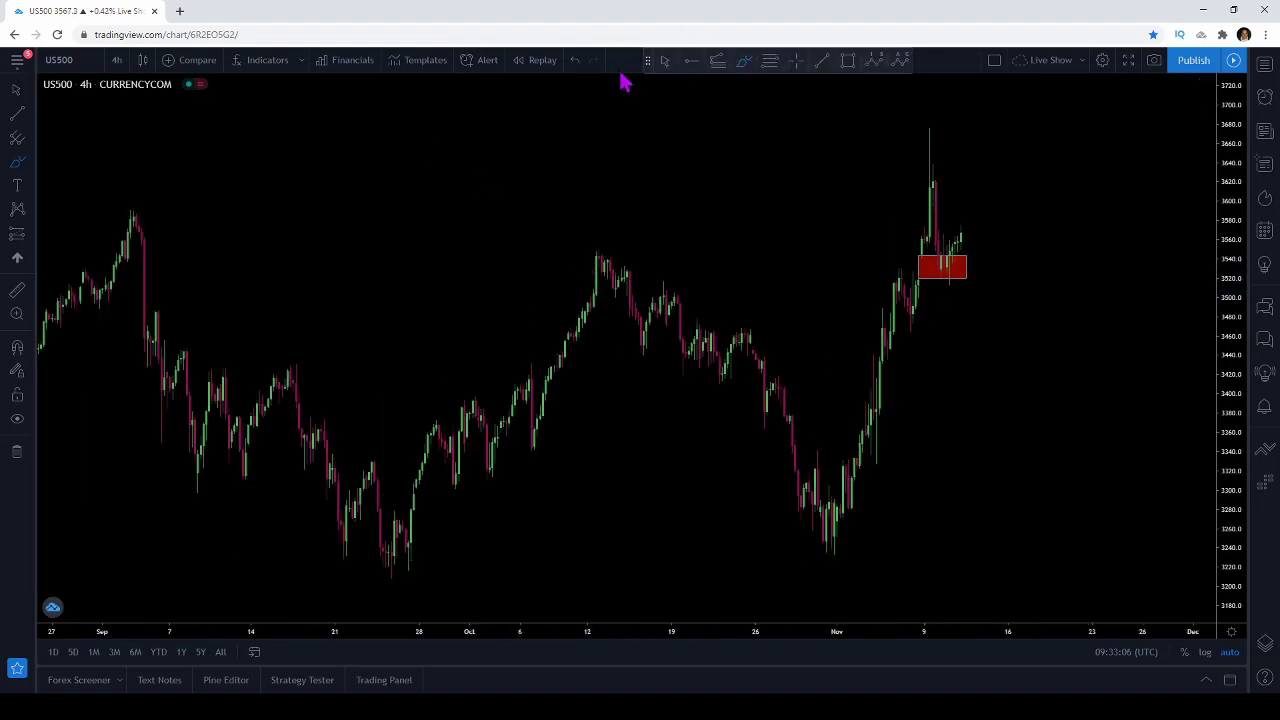
Step: Place a horizontal ray at about 3517 from the mid-October high, styled solid blue
left_click(691, 61)
left_click(661, 280)
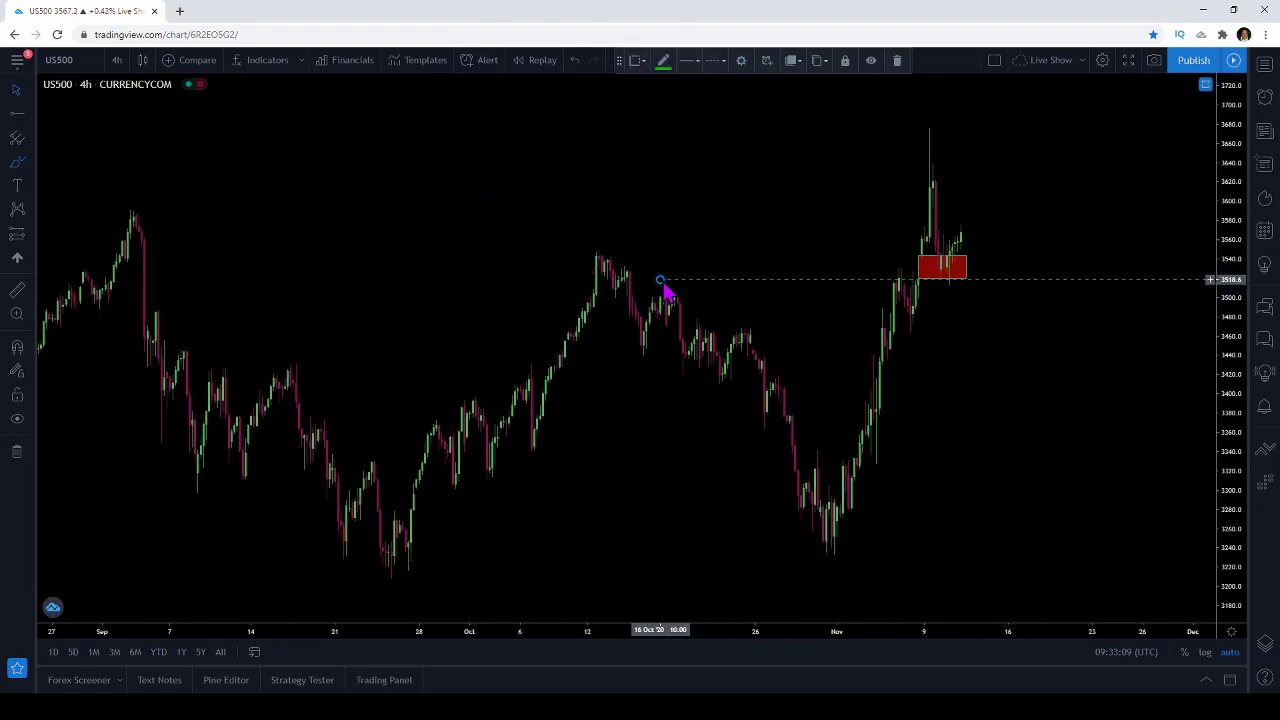
double_click(725, 281)
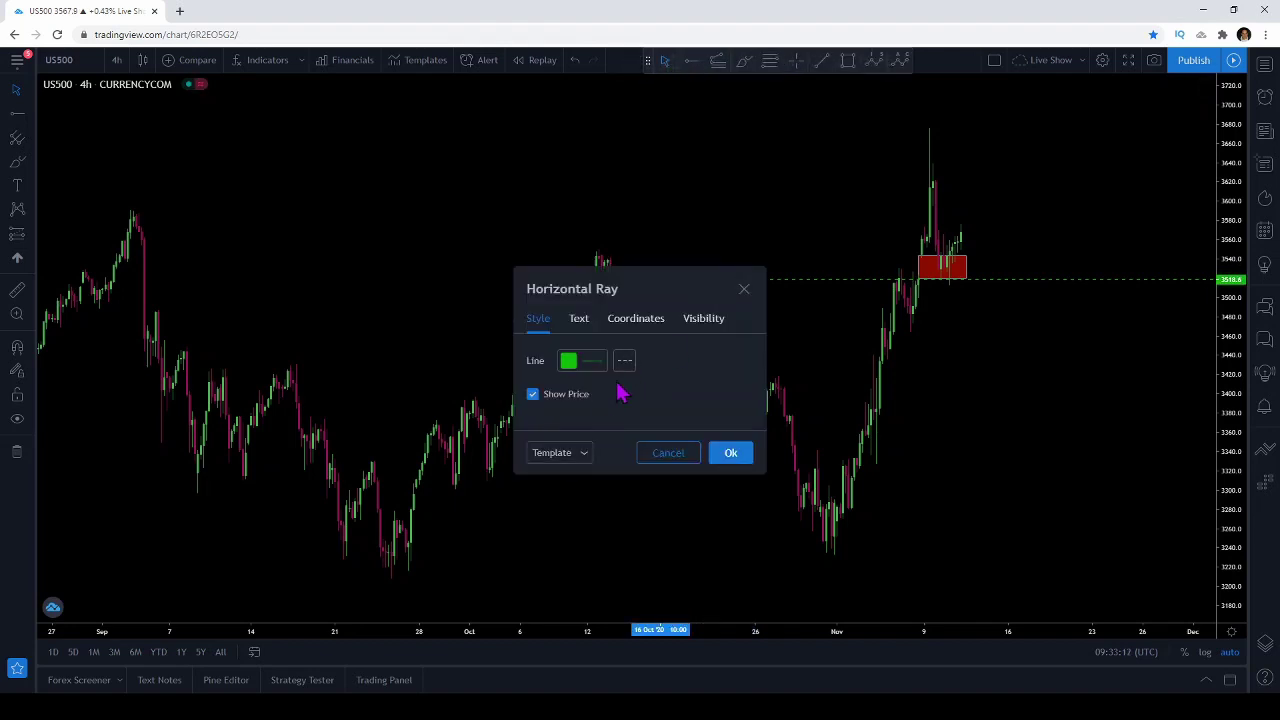
left_click(581, 462)
left_click(586, 531)
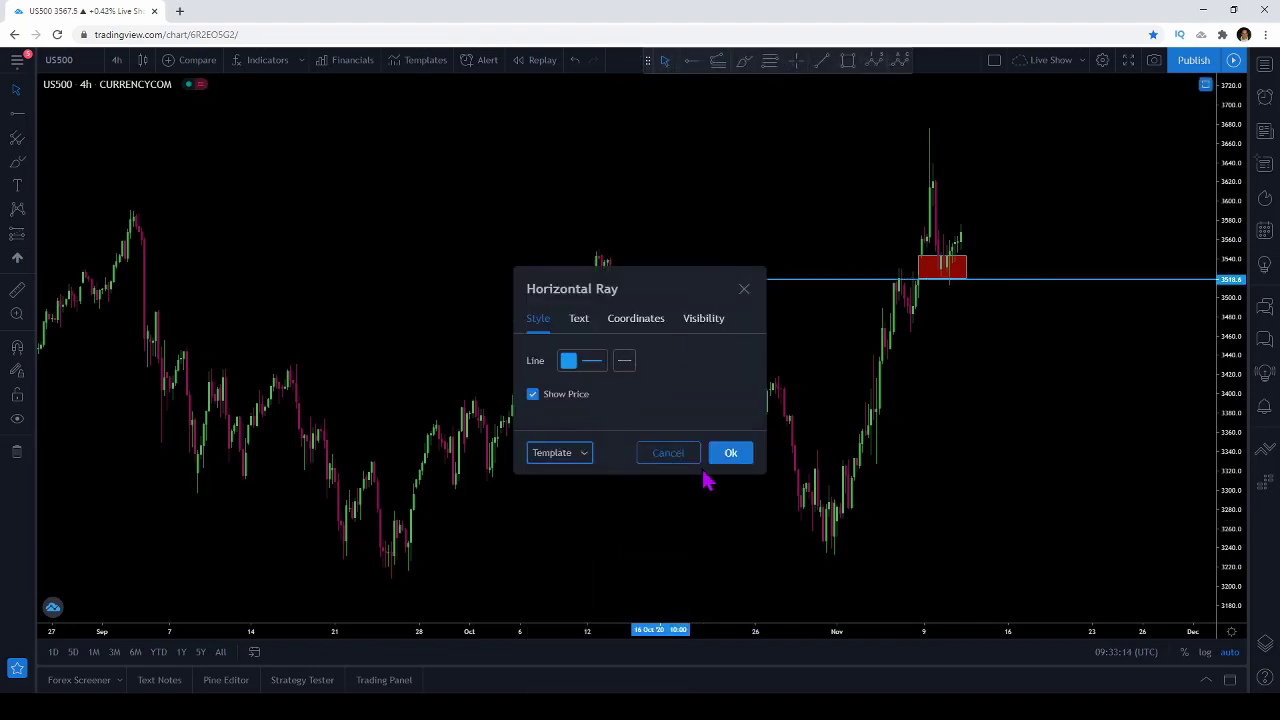
left_click(730, 452)
scroll(765, 400, "up", 3)
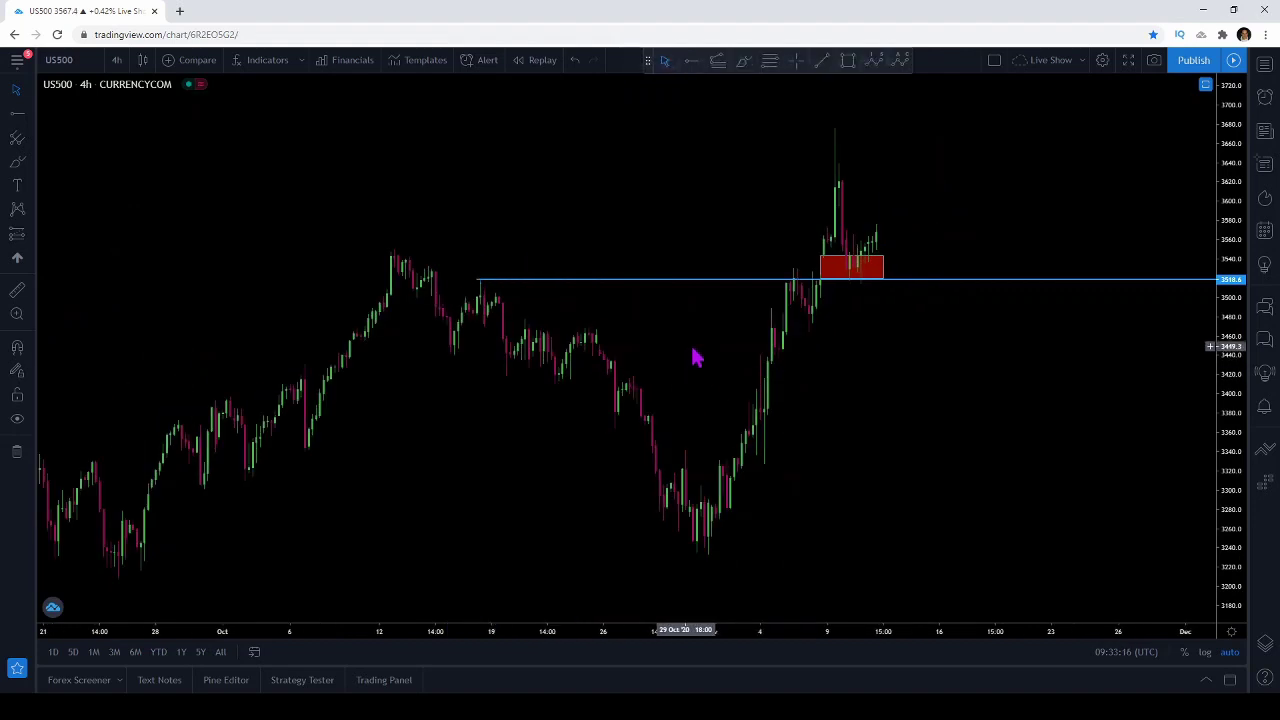
left_click(537, 282)
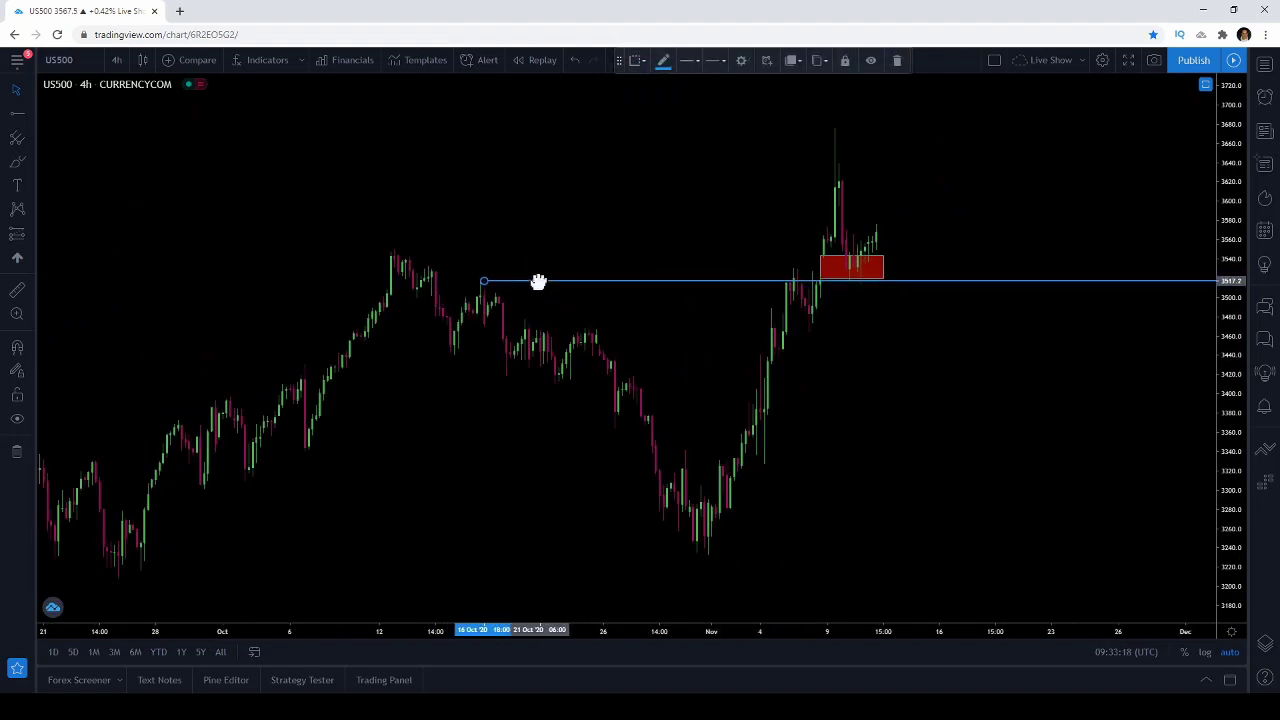
scroll(567, 230, "right", 2)
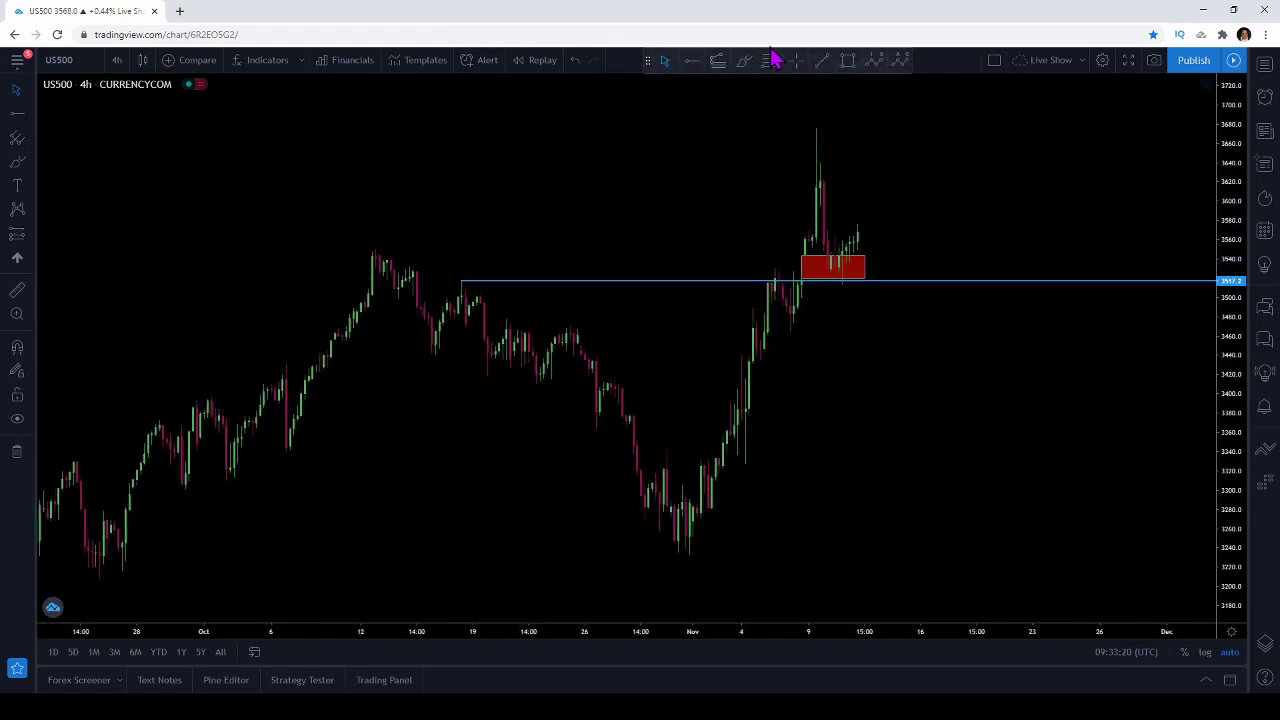
Step: Sketch yellow brush marks around the ray start and red zone, then undo them
left_click(460, 284)
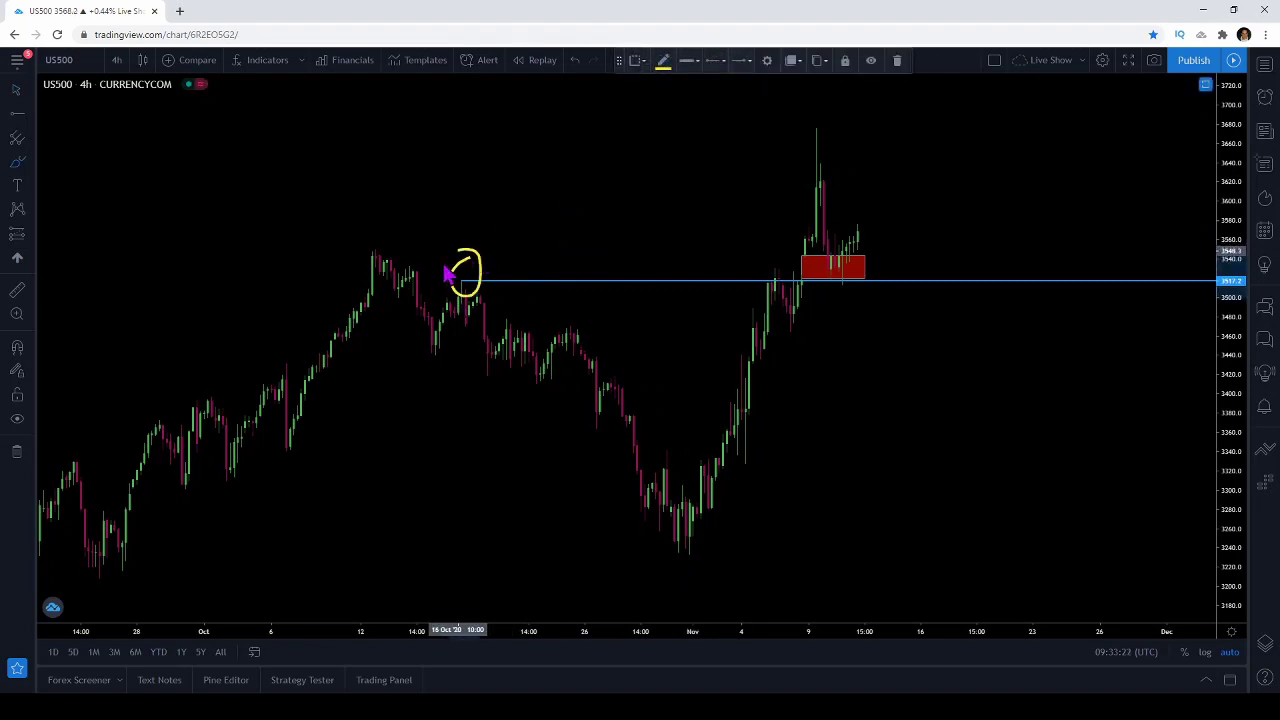
mouse_move(786, 271)
left_mouse_down()
mouse_move(800, 297)
mouse_move(740, 277)
mouse_move(770, 256)
left_mouse_up()
mouse_move(862, 268)
left_mouse_down()
mouse_move(808, 289)
mouse_move(876, 297)
mouse_move(829, 290)
left_mouse_up()
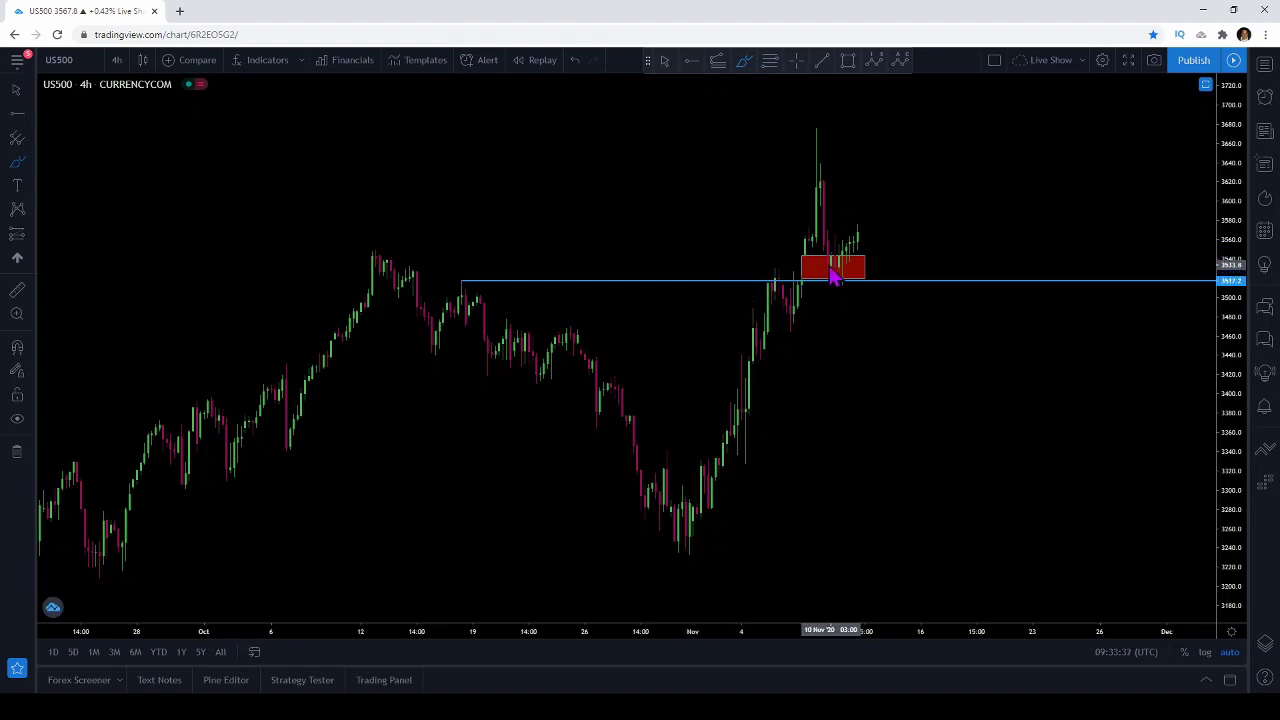
mouse_move(783, 266)
left_mouse_down()
mouse_move(908, 268)
mouse_move(840, 283)
left_mouse_up()
key("ctrl+z")
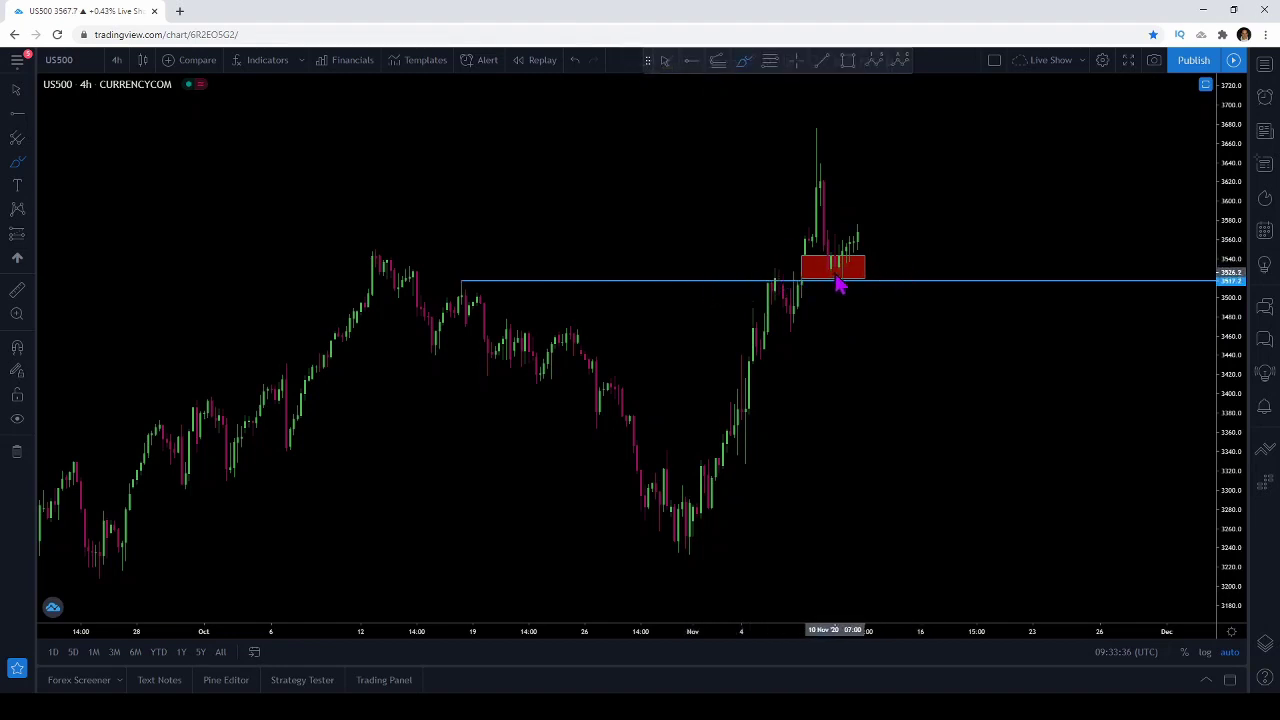
Step: Open the chart interval list from the 4h interval button
left_click(781, 208)
left_click(781, 208)
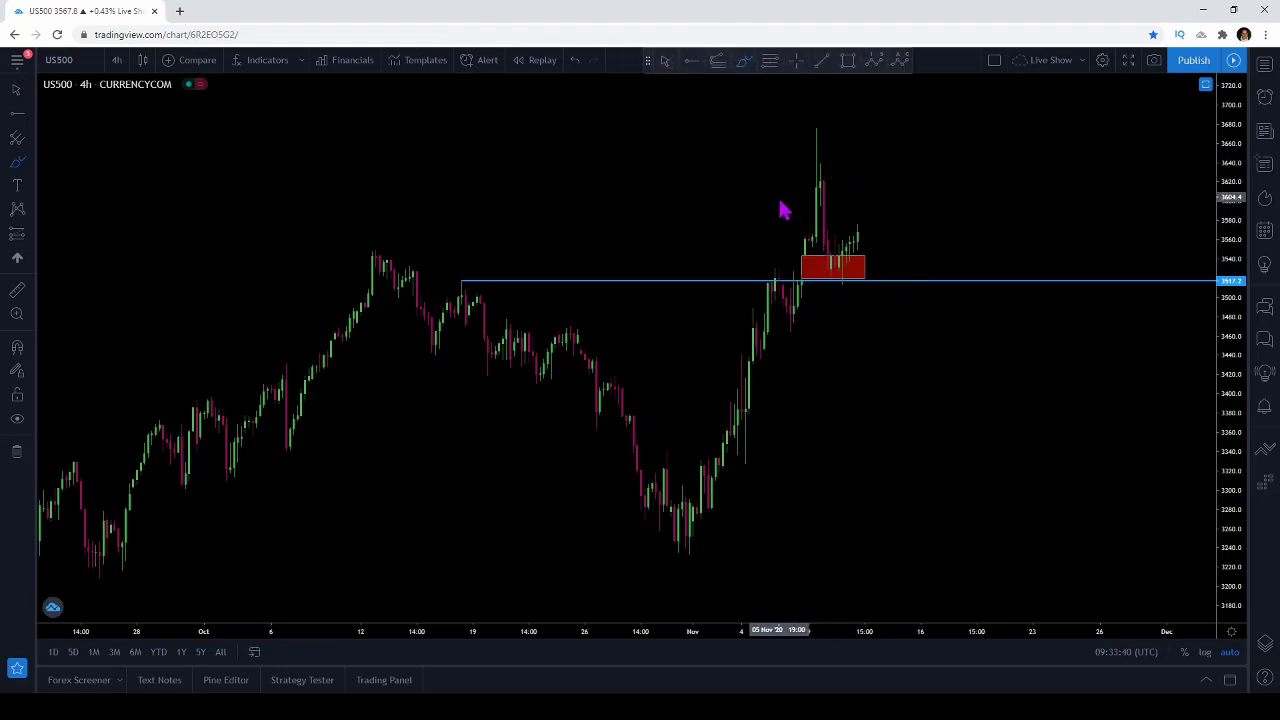
left_click(117, 62)
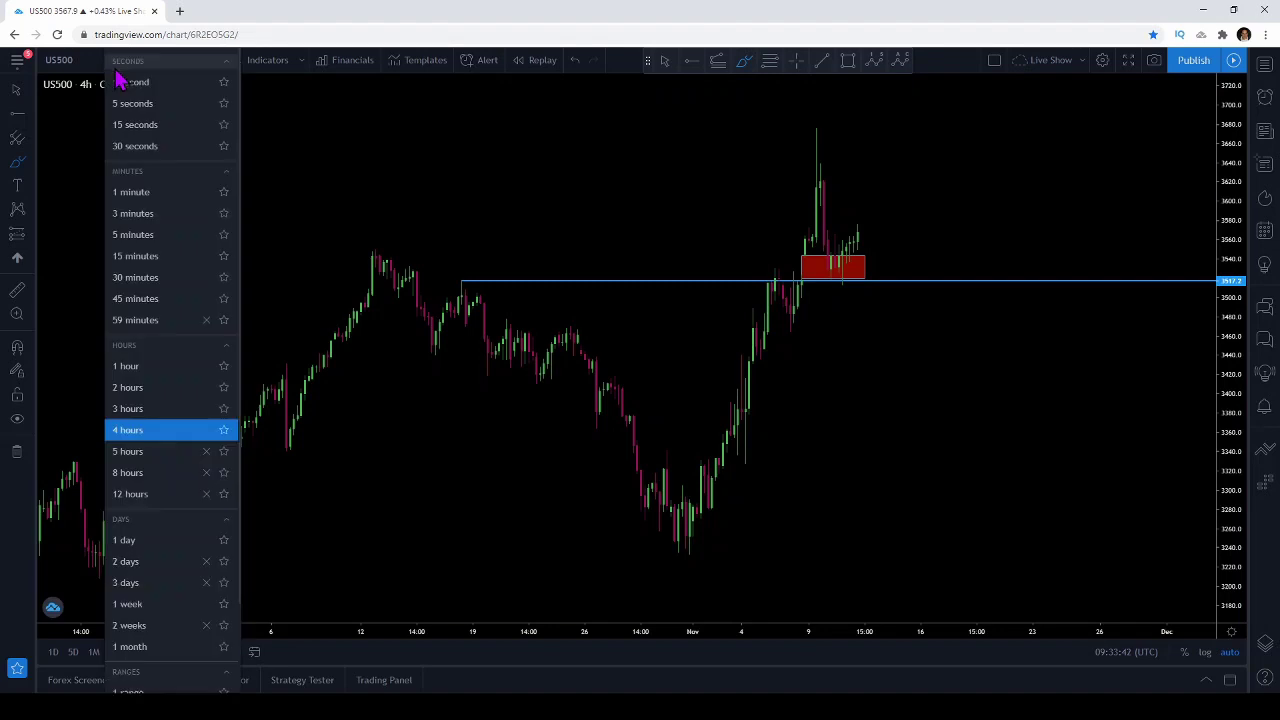
Step: Switch to 15-minute candles and place a horizontal ray at about 3602.7
left_click(152, 258)
scroll(730, 316, "down", 2)
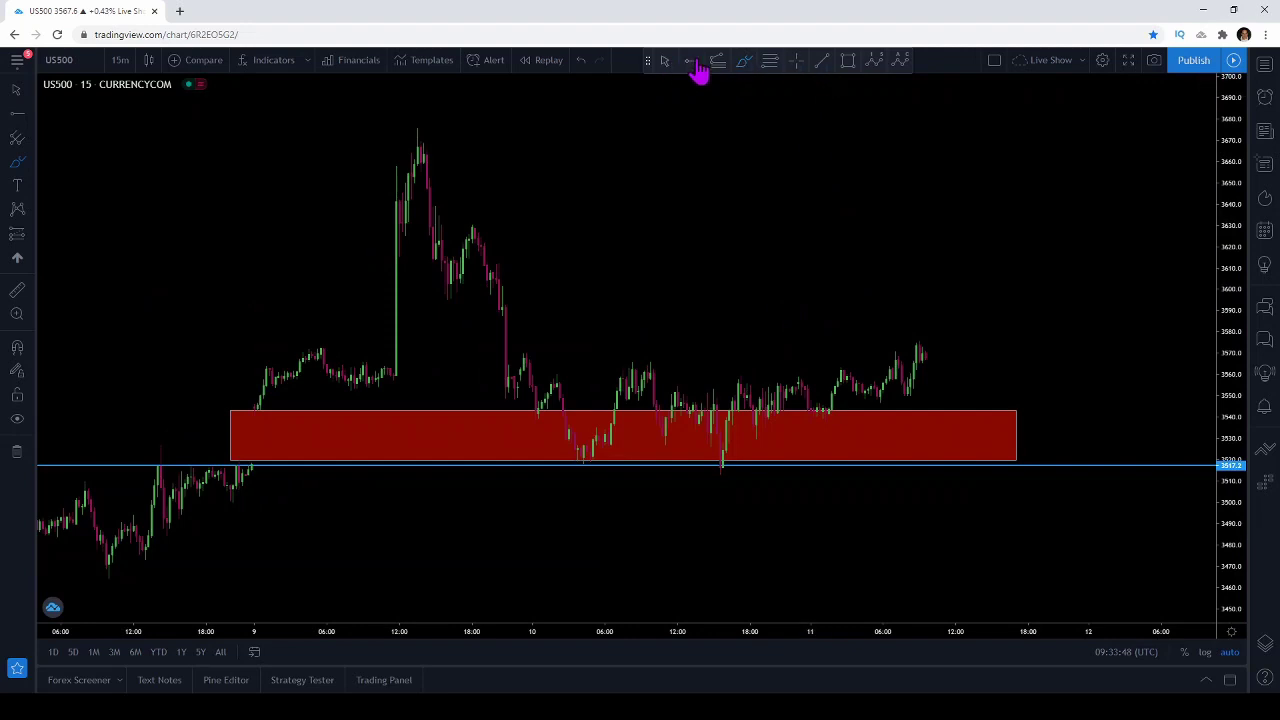
left_click(442, 286)
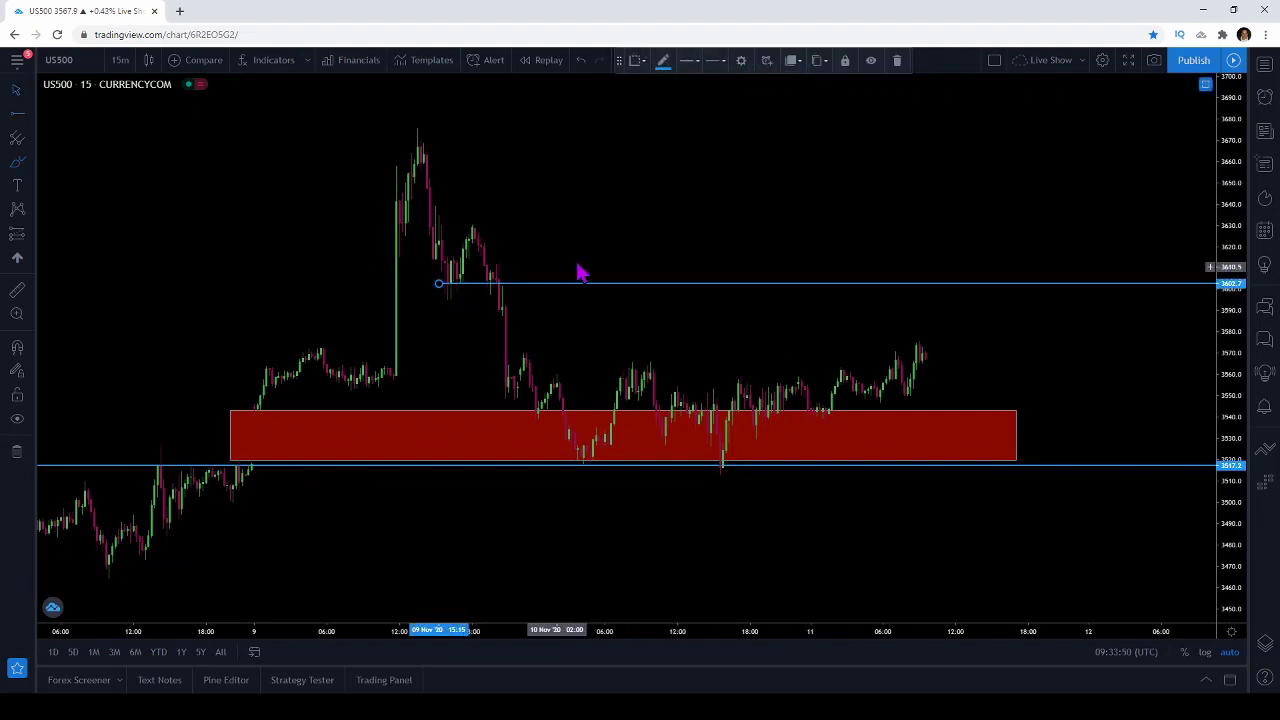
left_click_drag(605, 271, 660, 271)
Step: Sketch brush marks over the small peak above the new ray, then undo them
left_click(768, 62)
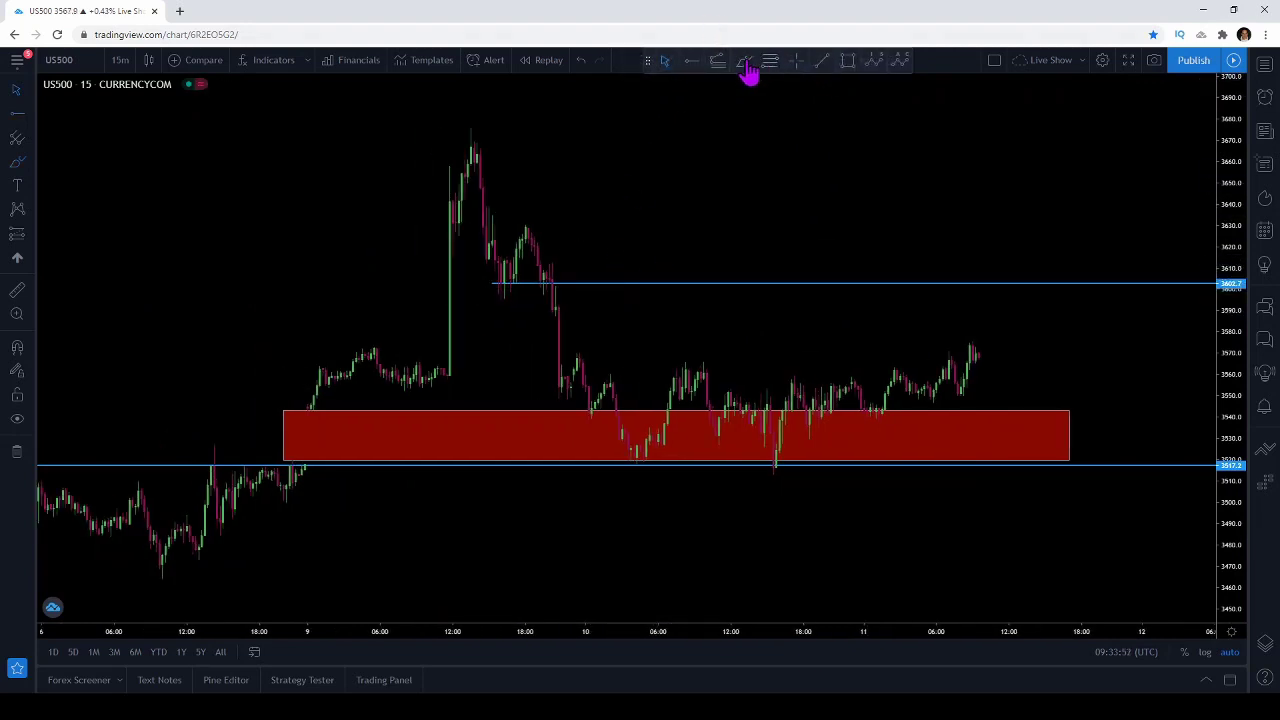
mouse_move(478, 116)
left_mouse_down()
mouse_move(495, 122)
mouse_move(471, 138)
mouse_move(502, 282)
mouse_move(509, 268)
mouse_move(523, 280)
left_mouse_up()
key("ctrl+z")
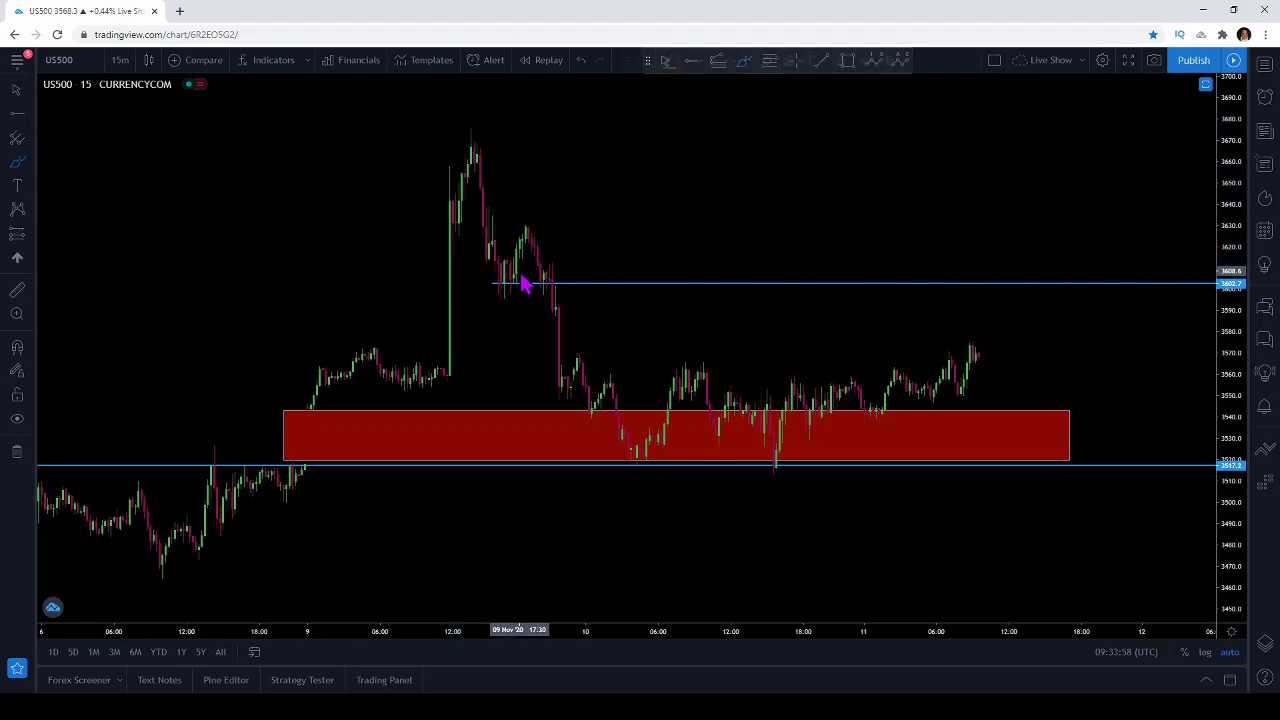
mouse_move(497, 277)
left_mouse_down()
mouse_move(526, 250)
mouse_move(554, 320)
mouse_move(555, 272)
mouse_move(562, 280)
left_mouse_up()
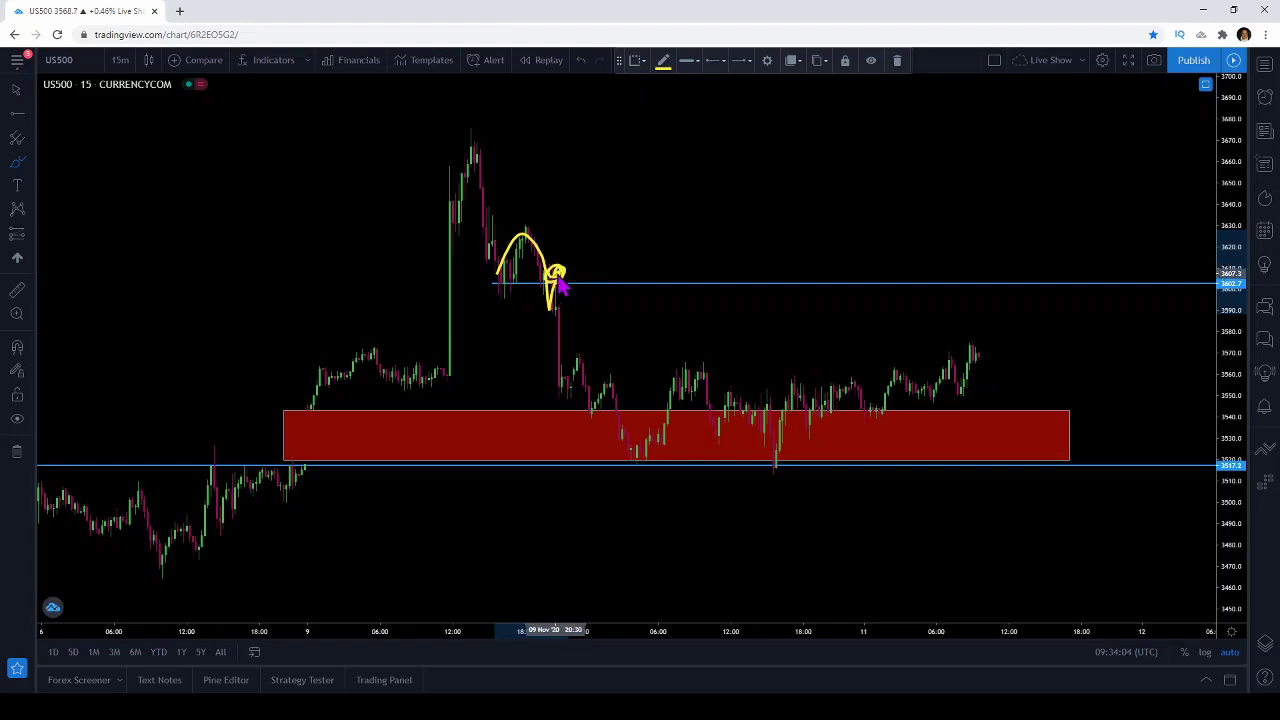
key("ctrl+z")
scroll(983, 385, "down", 3)
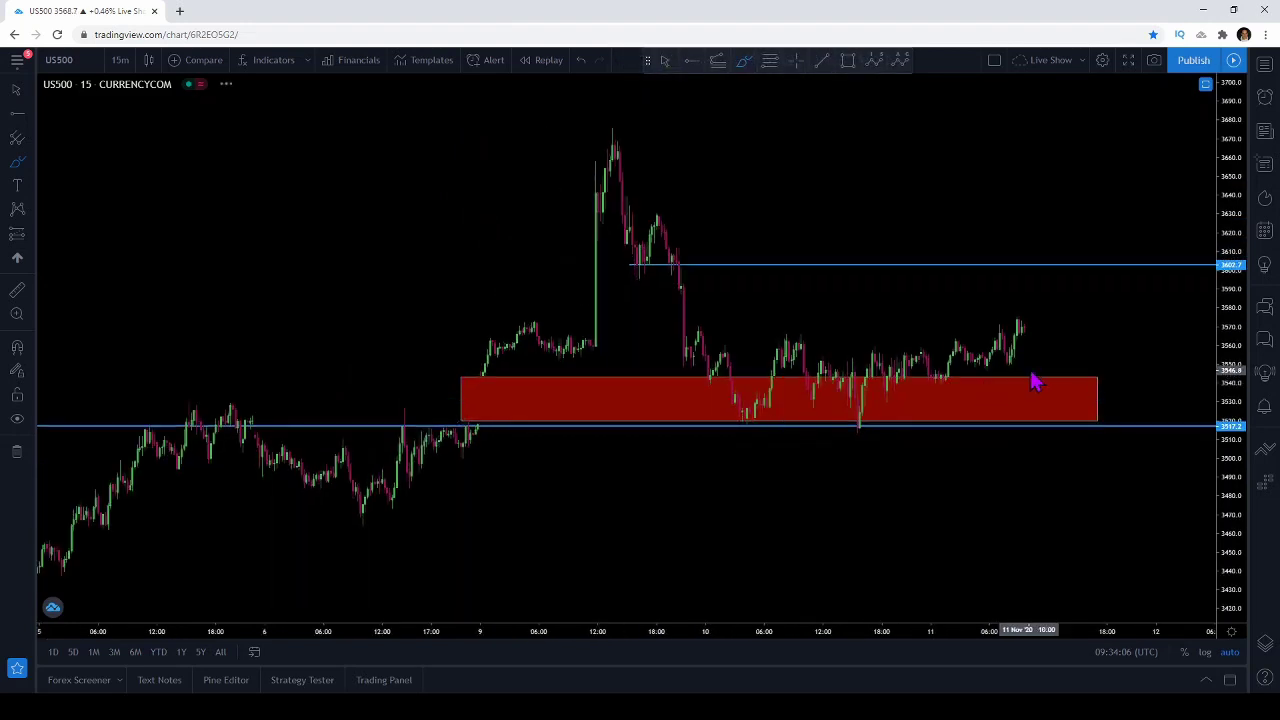
Step: Select the red 3520–3545 zone rectangle and delete it
left_click(1085, 392)
left_click(1085, 392)
key("Delete")
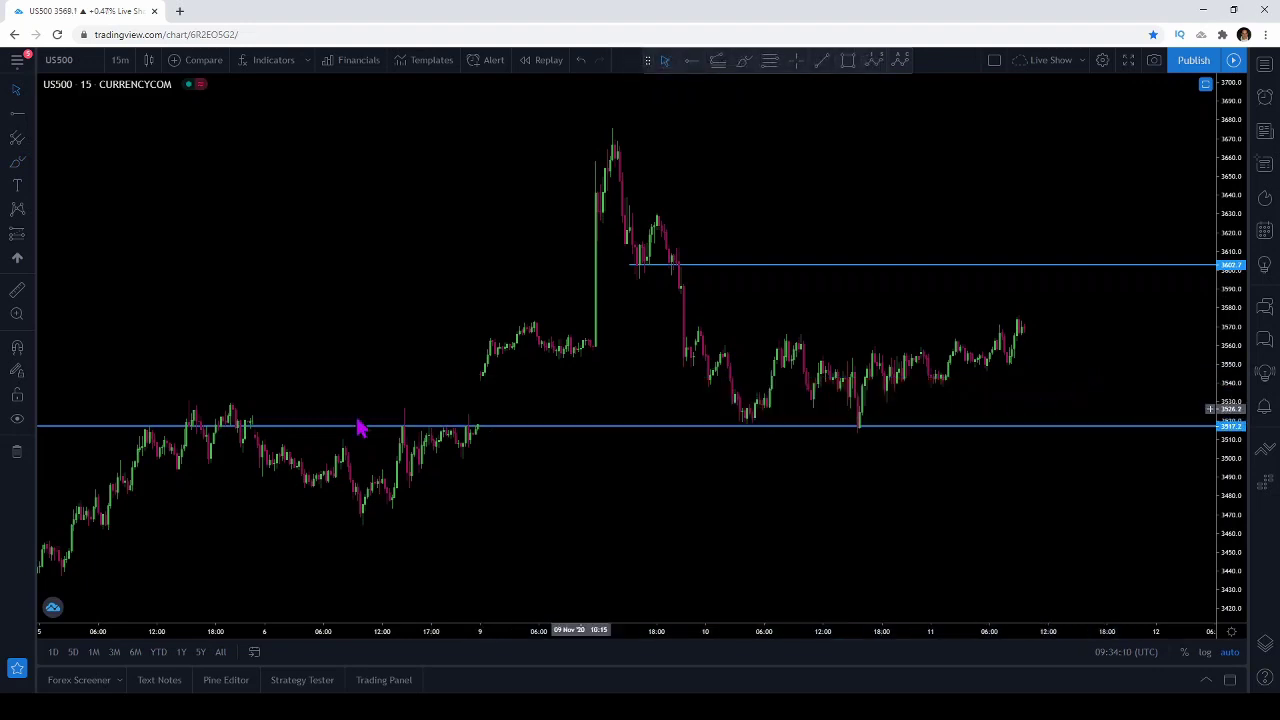